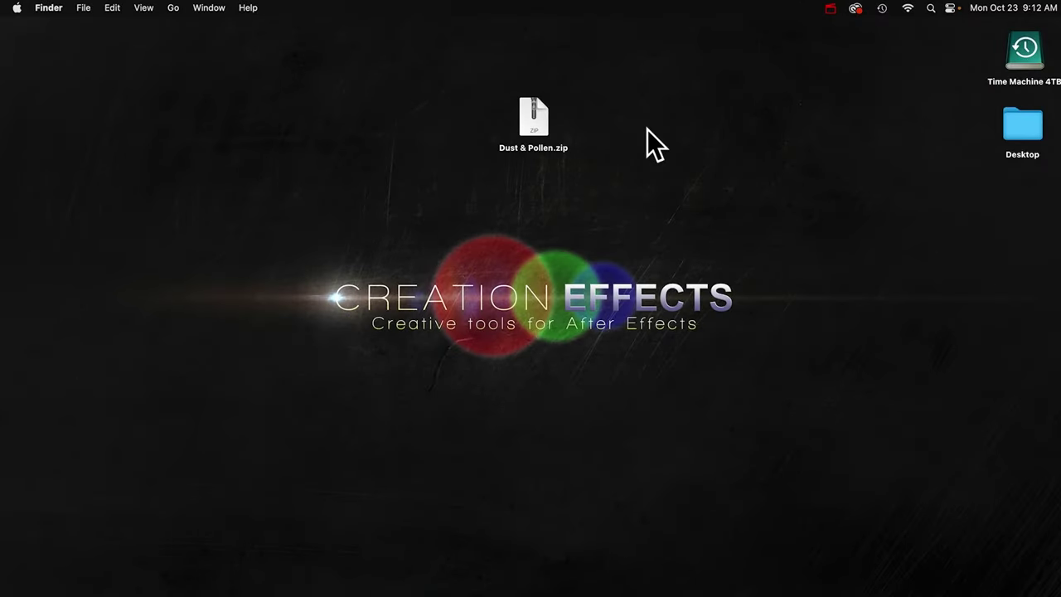
Unzip Dust & Pollen.zip and open the extracted folder to locate the Dust & Pollen.ffx preset.
click(544, 125)
double_click(539, 120)
drag(540, 125, 639, 113)
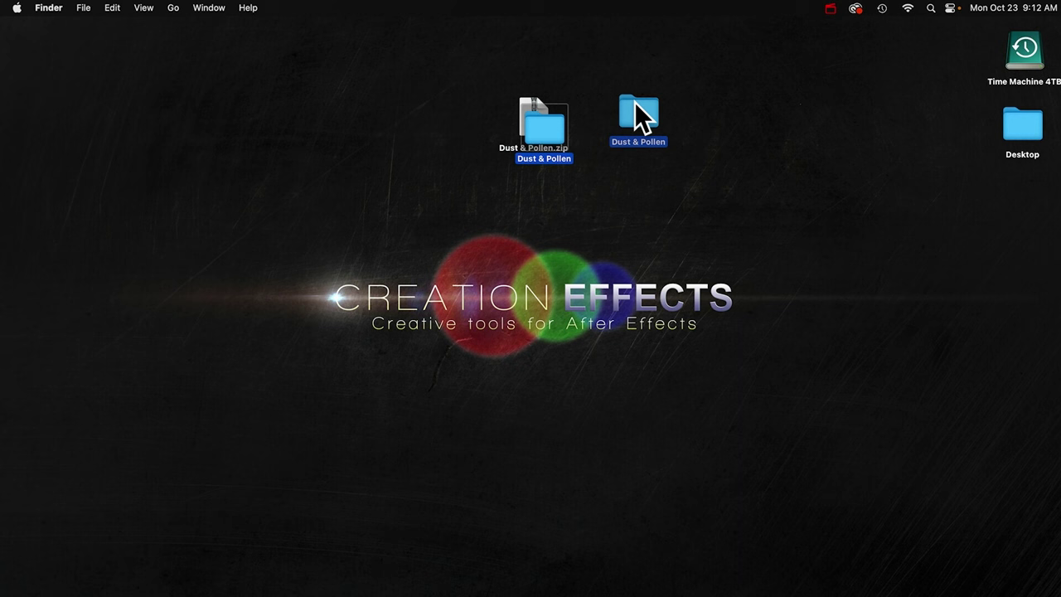
double_click(640, 112)
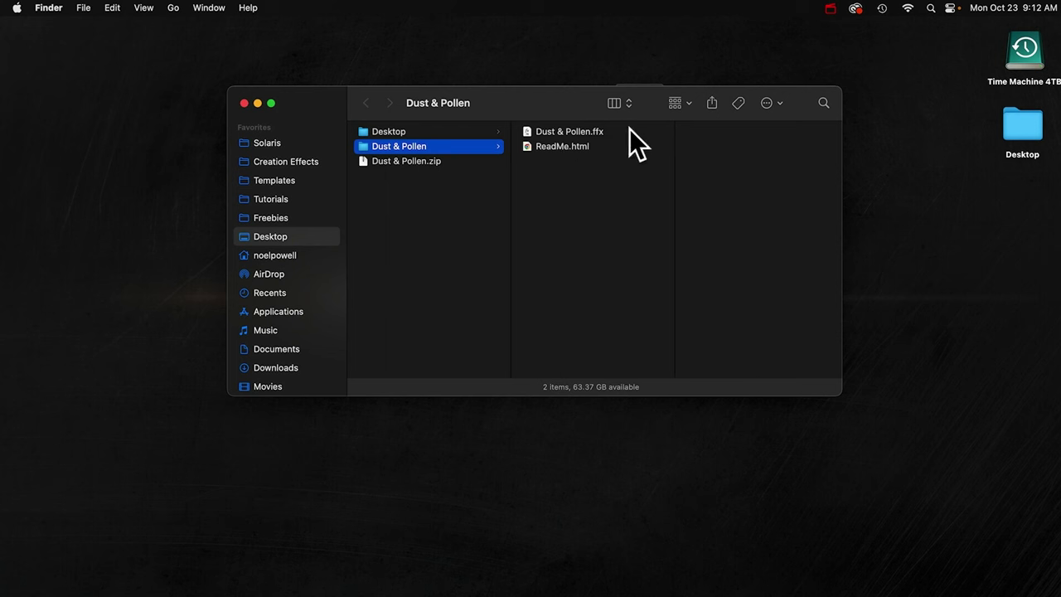
click(573, 133)
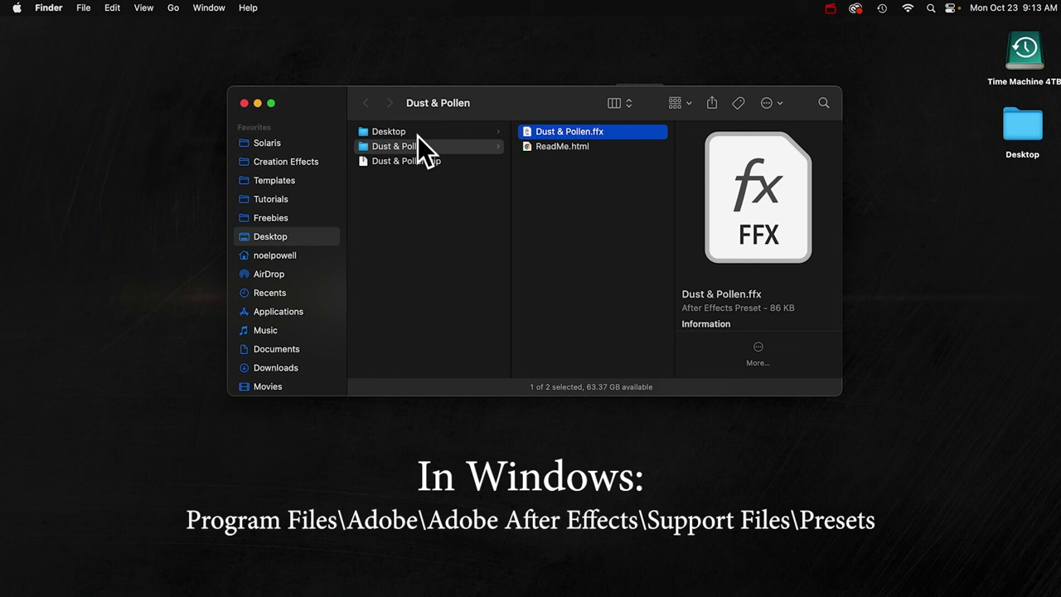
Browse to Applications > Adobe After Effects 2023 > Presets > Creation Effects in column view.
click(290, 312)
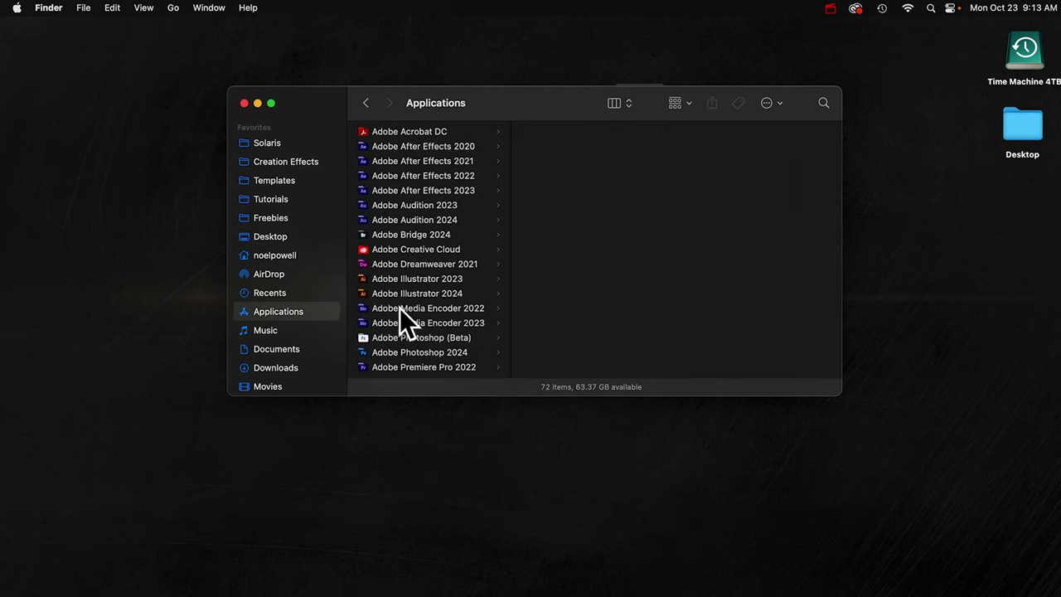
click(425, 191)
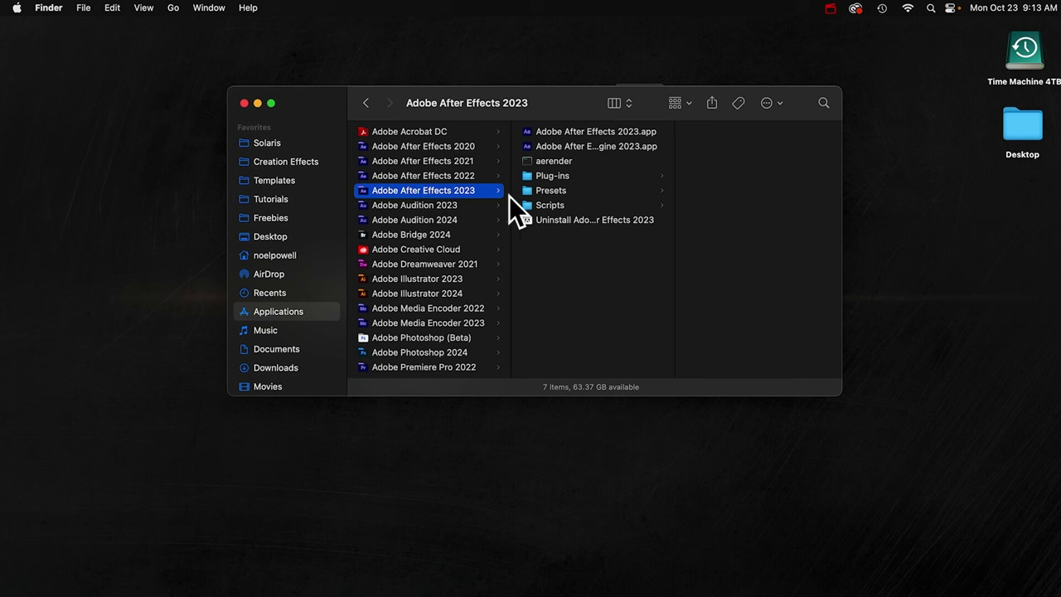
click(558, 191)
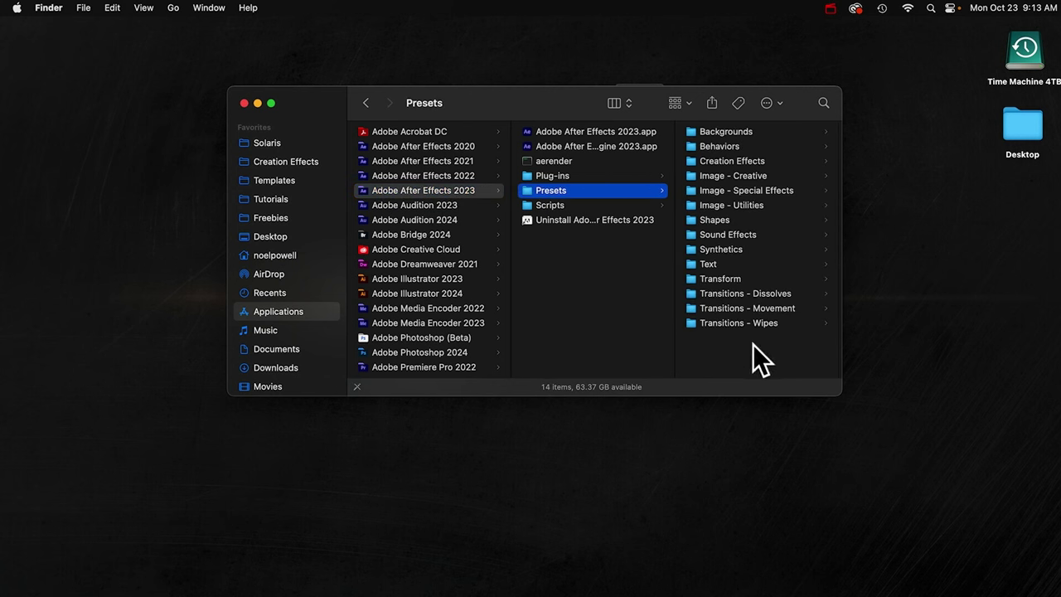
click(726, 160)
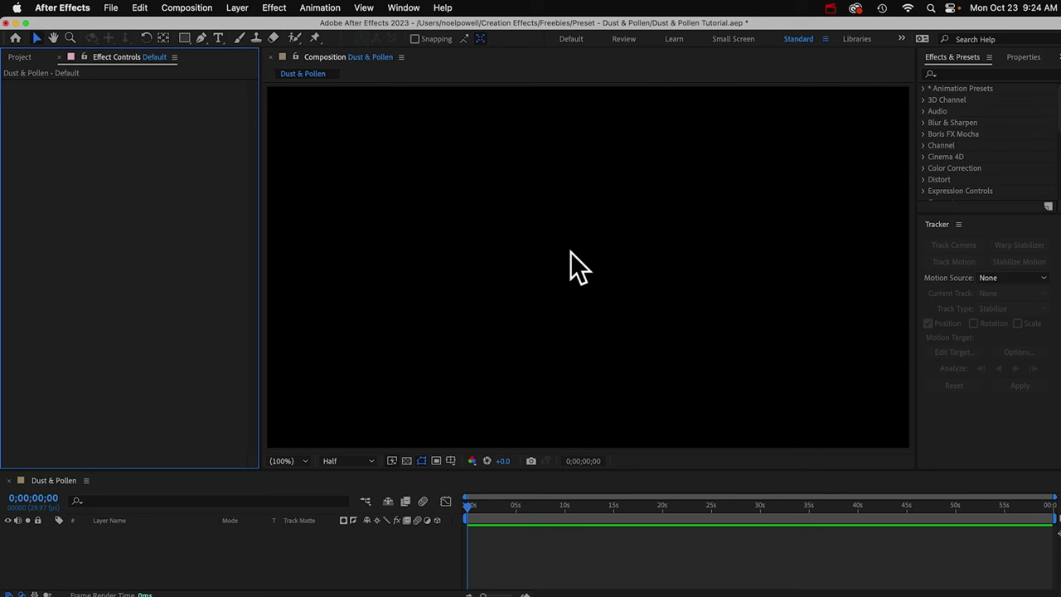
Create a new white 1920×1080 comp-size solid named Dust.
click(237, 8)
mouse_move(240, 28)
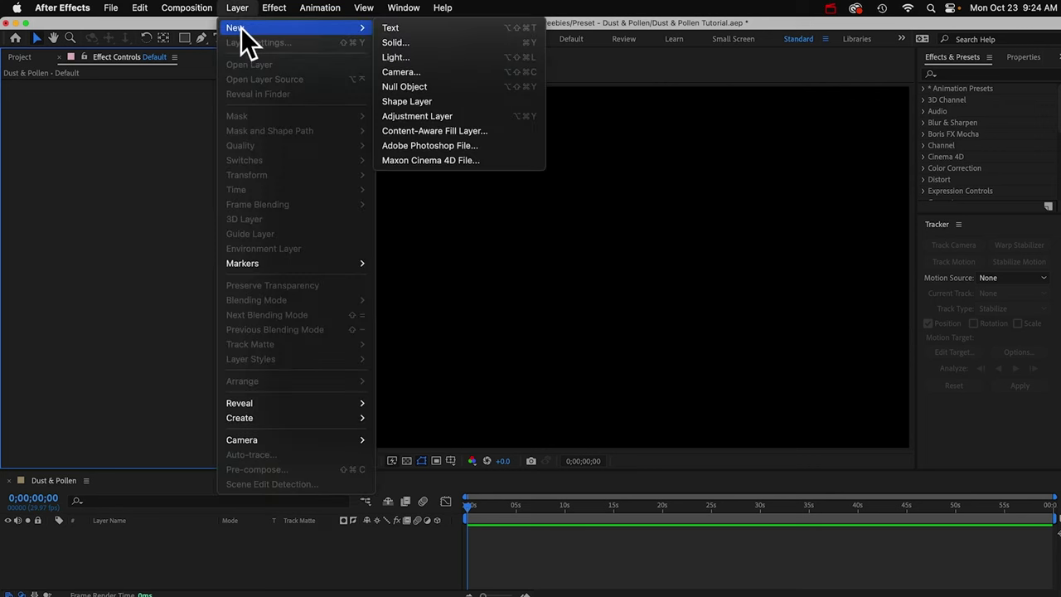
click(417, 42)
text(Dust)
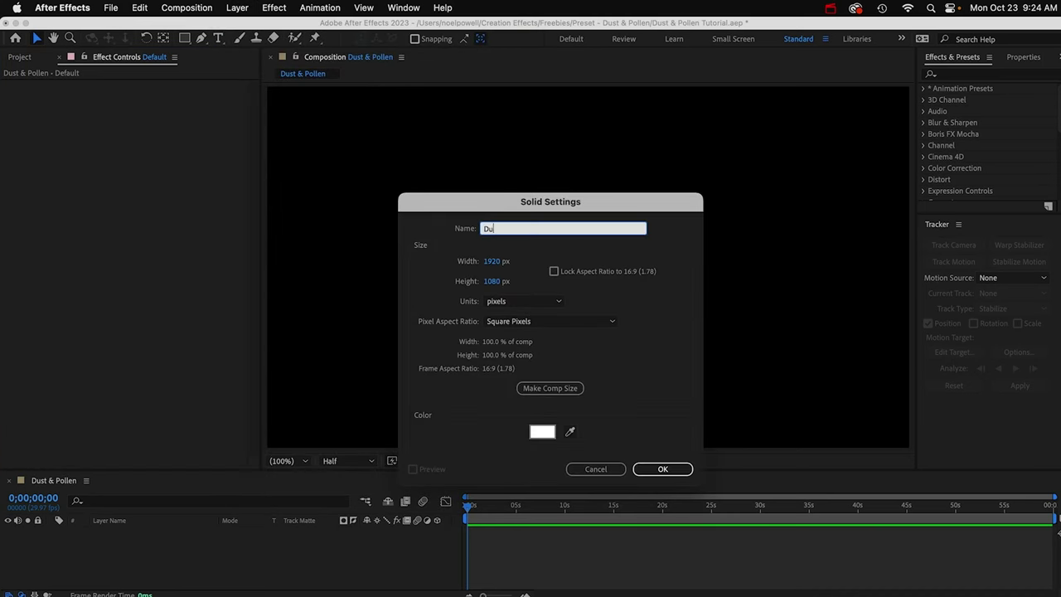
click(550, 387)
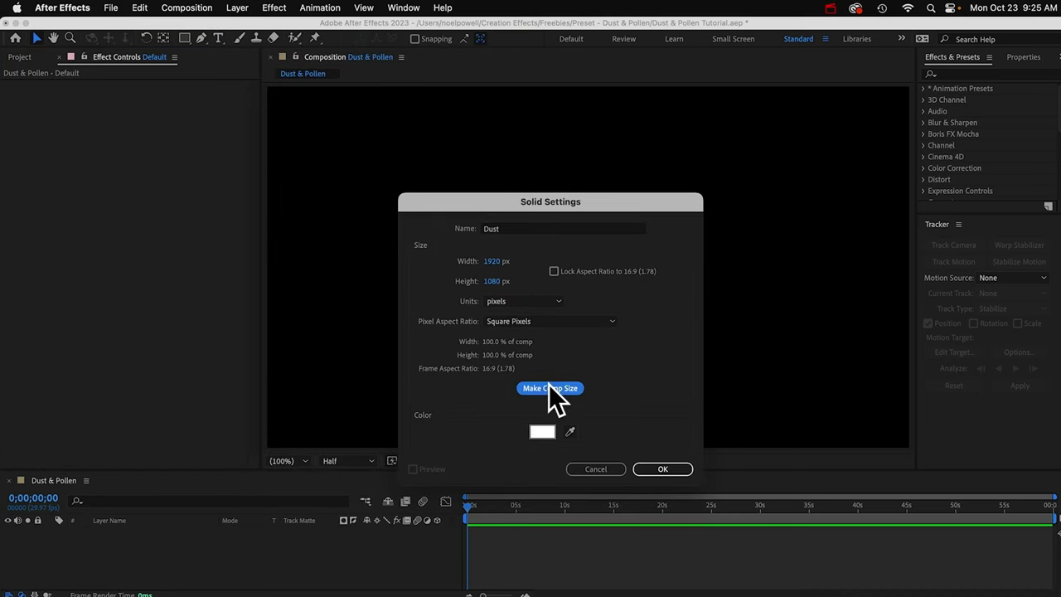
click(660, 469)
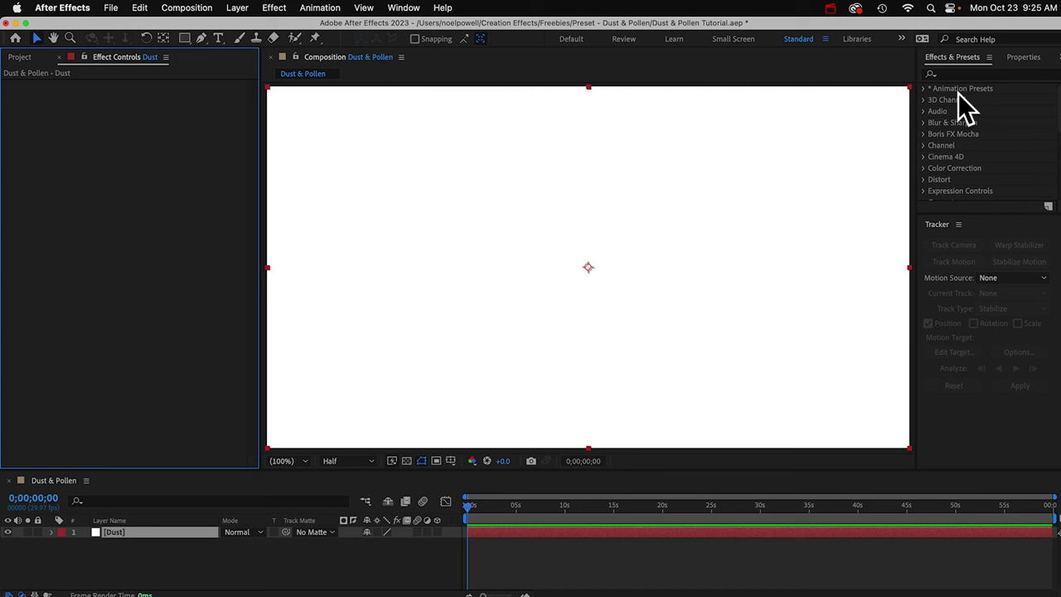
Drag the Animation Presets > Presets > Creation Effects > Dust & Pollen preset onto the Dust layer.
click(952, 88)
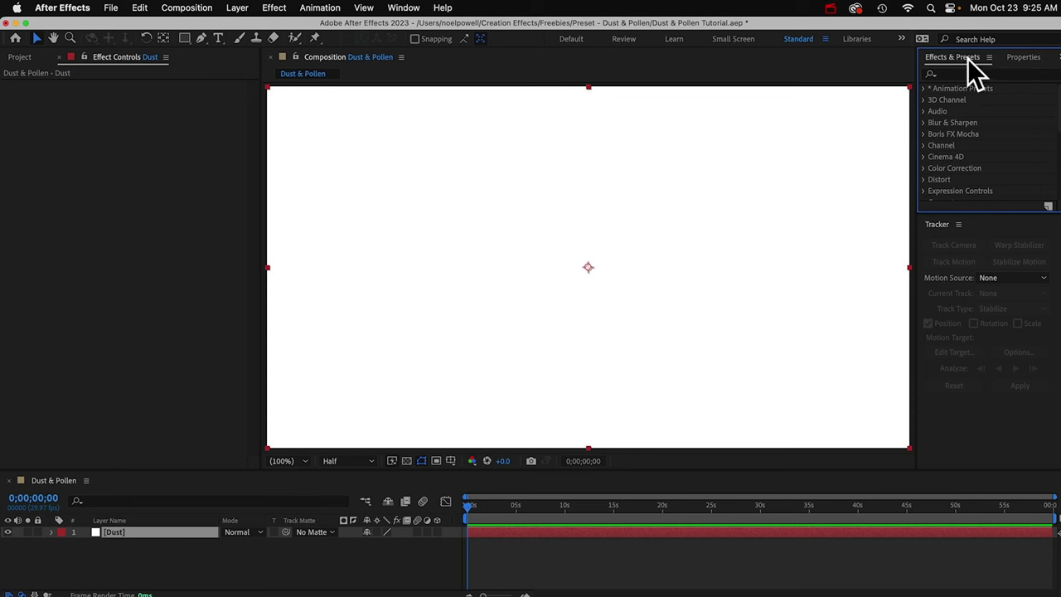
click(406, 7)
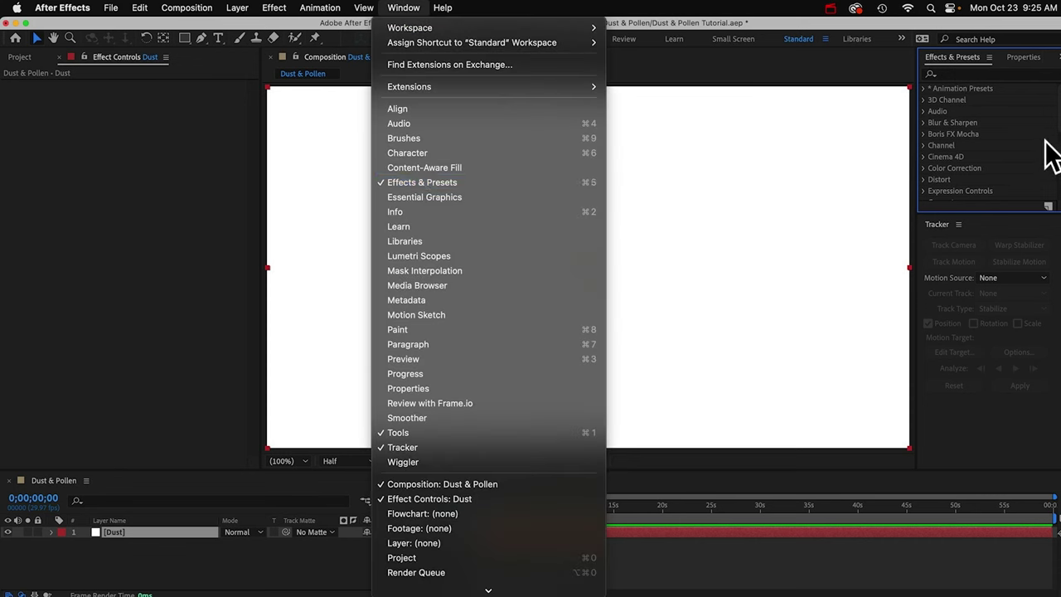
click(963, 86)
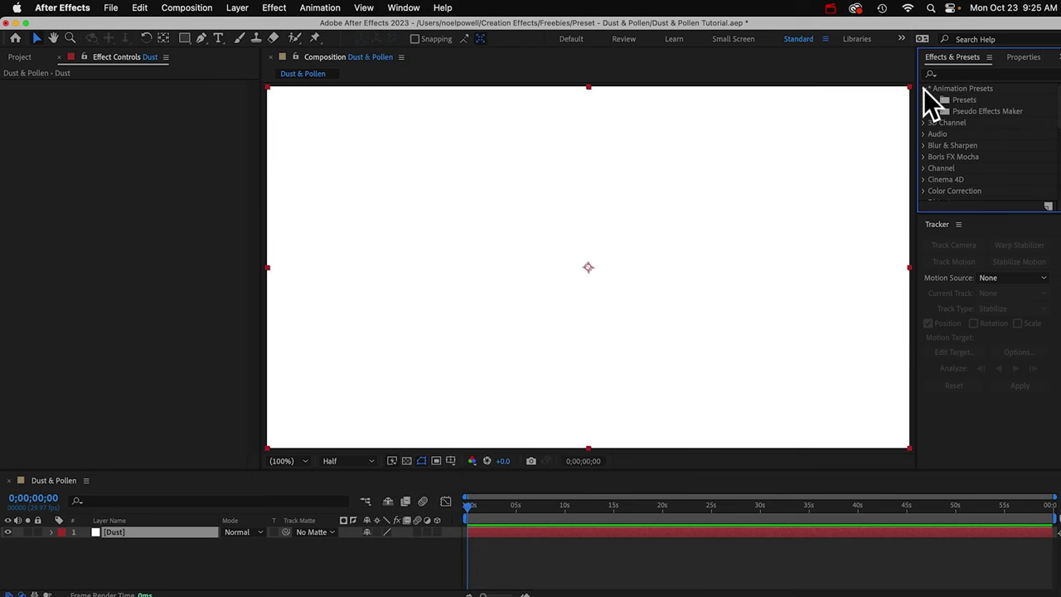
click(935, 102)
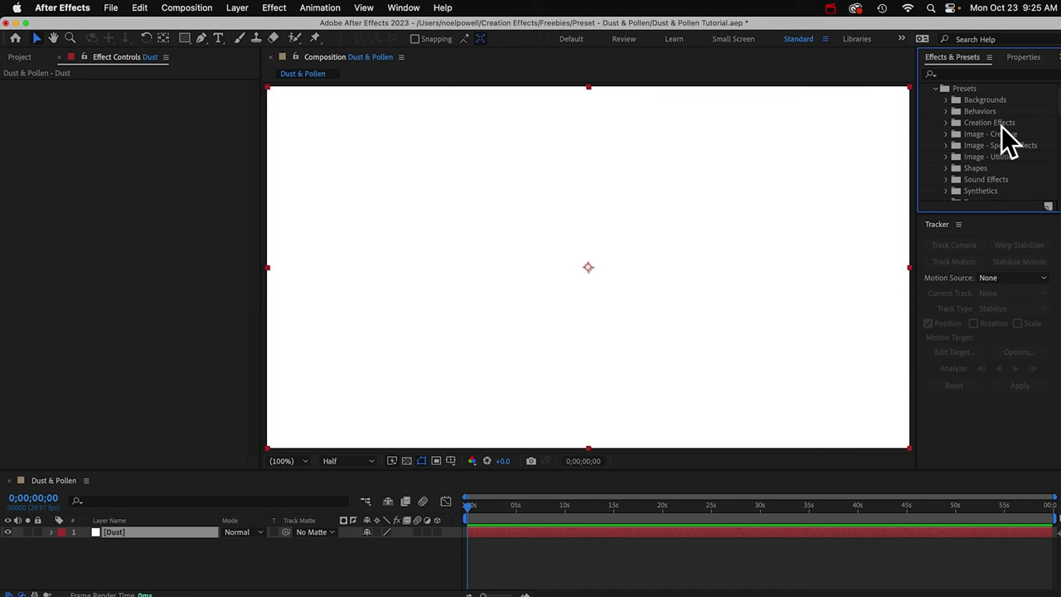
click(946, 122)
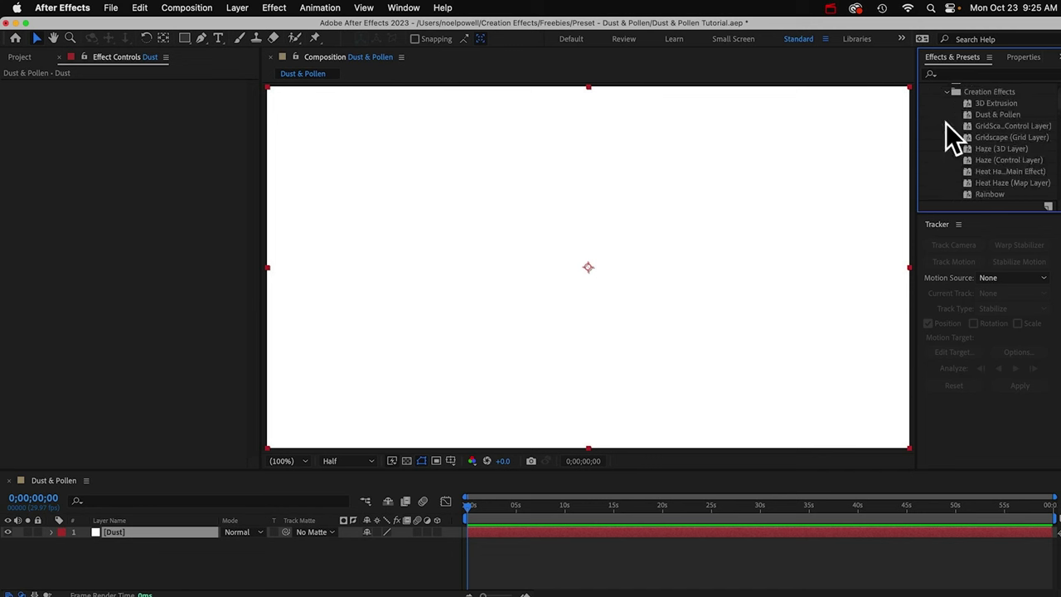
click(999, 115)
drag(999, 114, 658, 238)
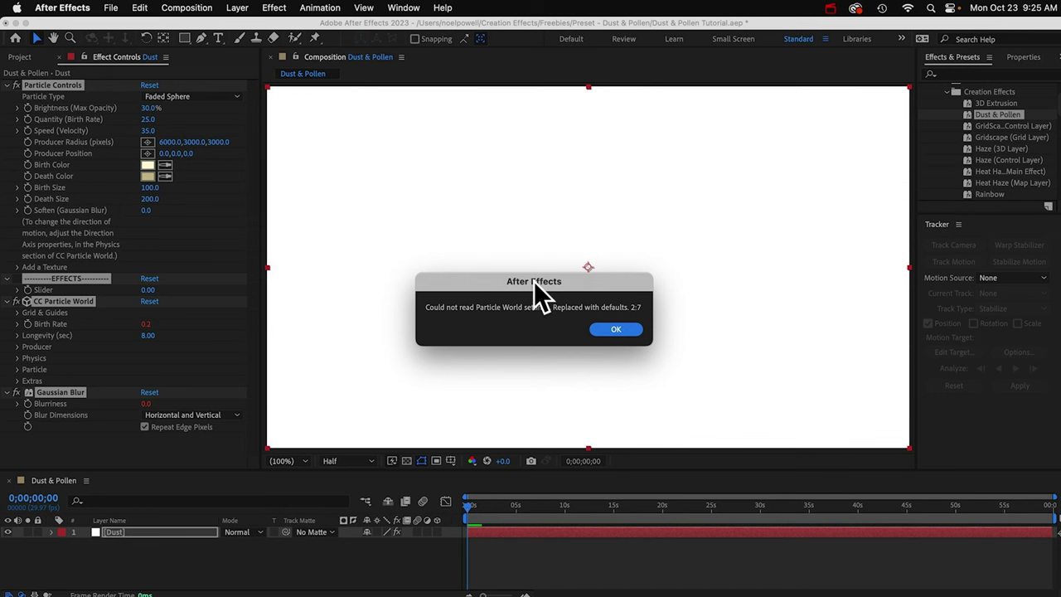
Dismiss the Particle World warning, preview the drifting dust, and shift the Dust layer earlier.
click(615, 331)
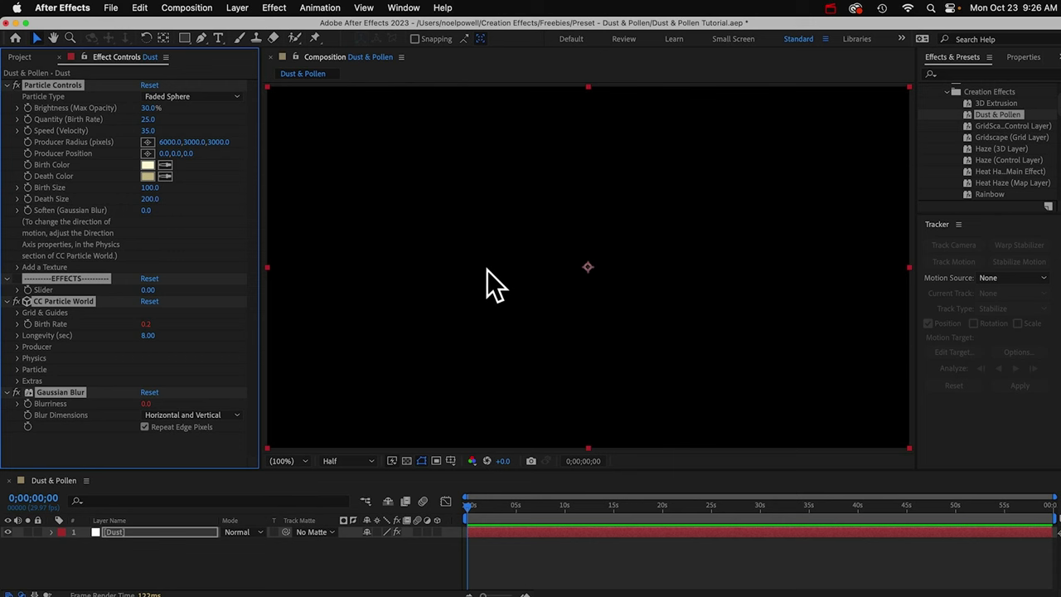
key(space)
key(space)
drag(513, 531, 457, 516)
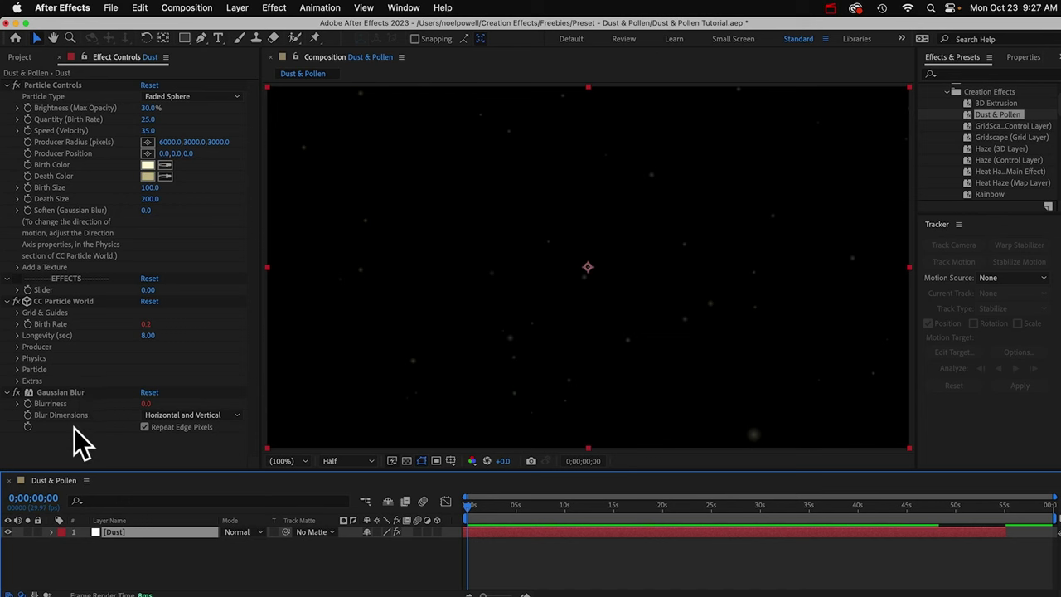
Collapse EFFECTS, CC Particle World and Gaussian Blur, leaving only Particle Controls expanded.
click(70, 279)
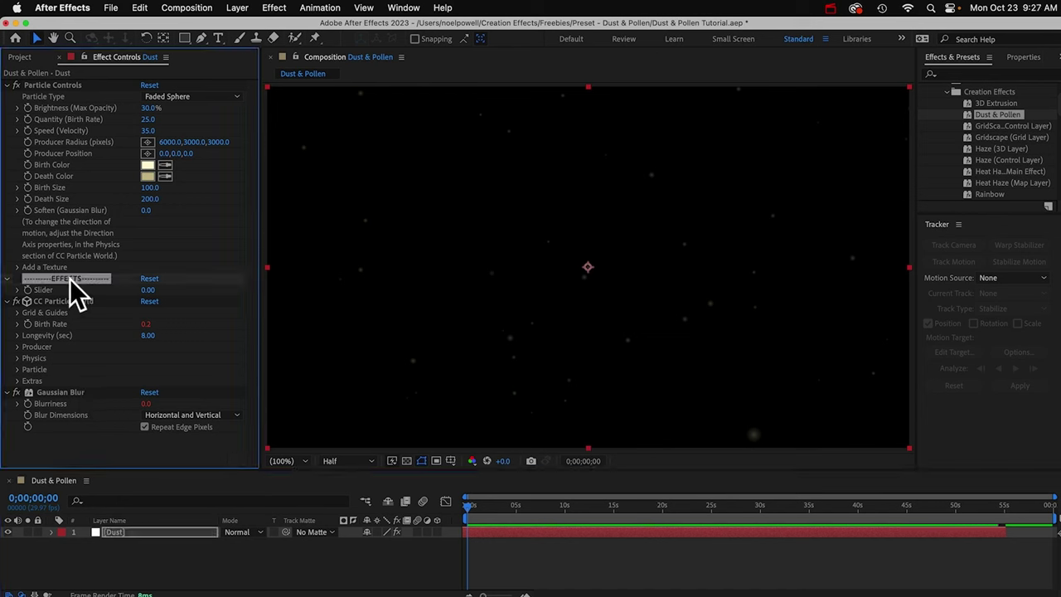
super+click(7, 392)
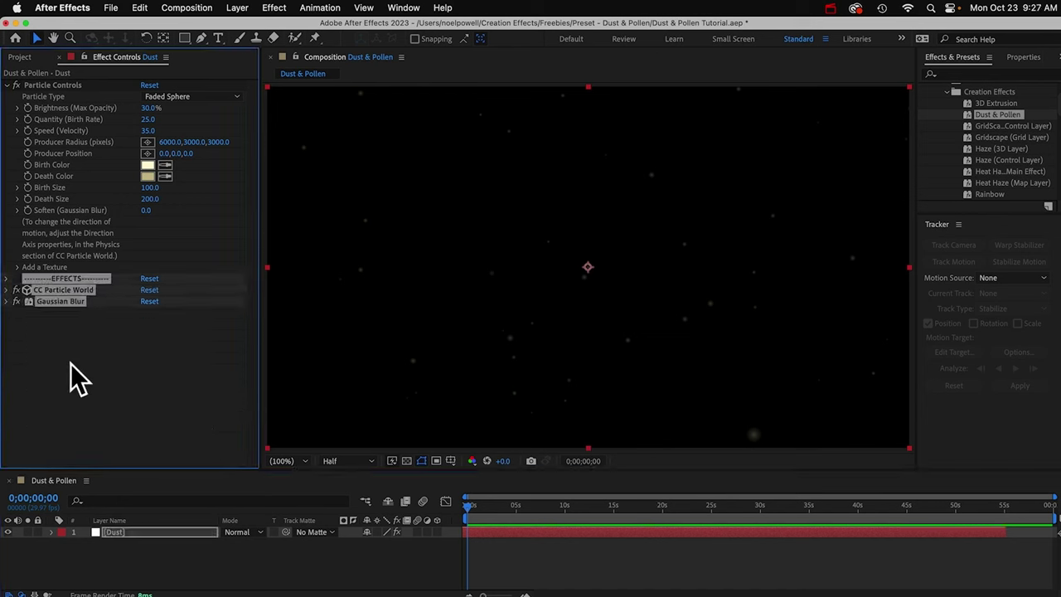
click(67, 349)
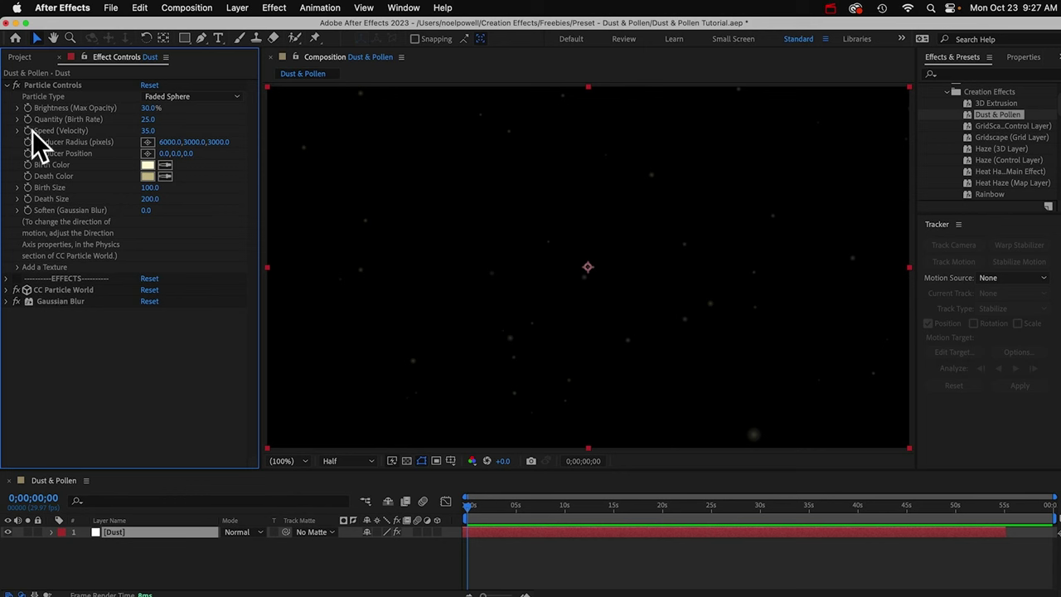
click(48, 85)
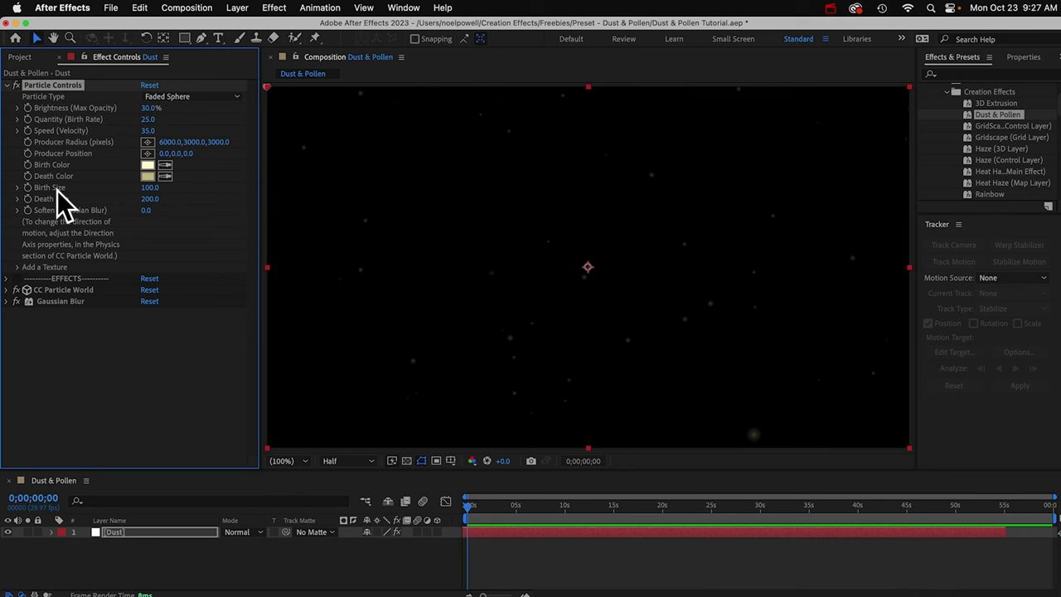
click(63, 290)
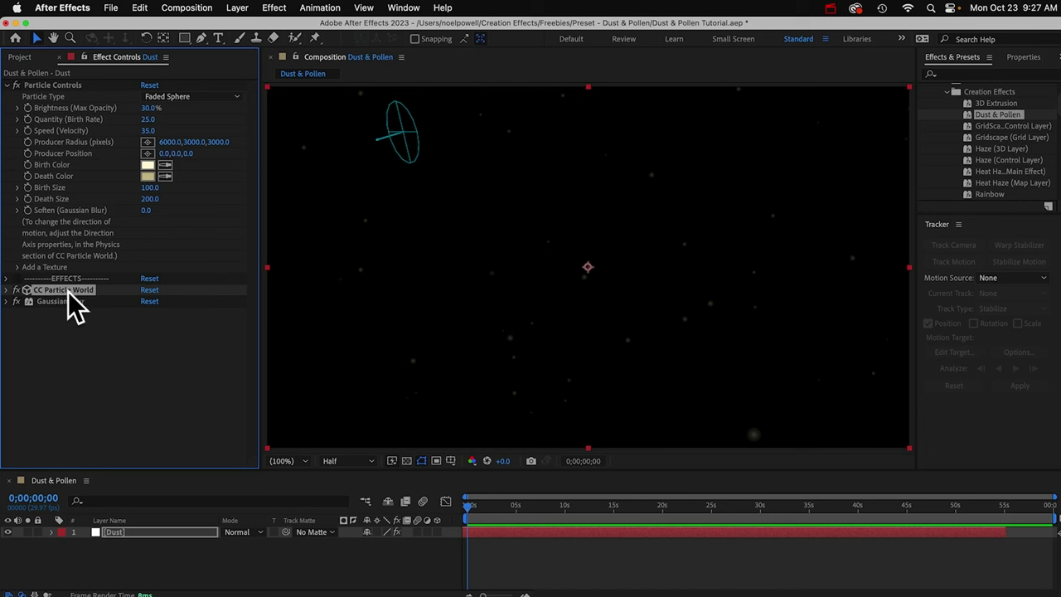
click(106, 341)
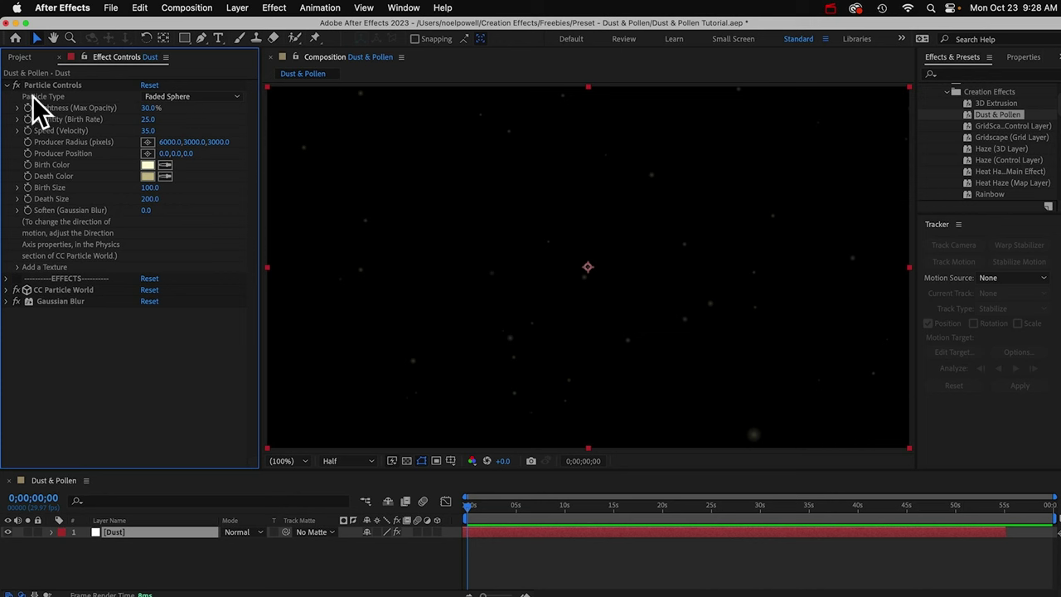
Try the Line particle type, then set Particle Type to Lens Convex/Disc.
click(168, 98)
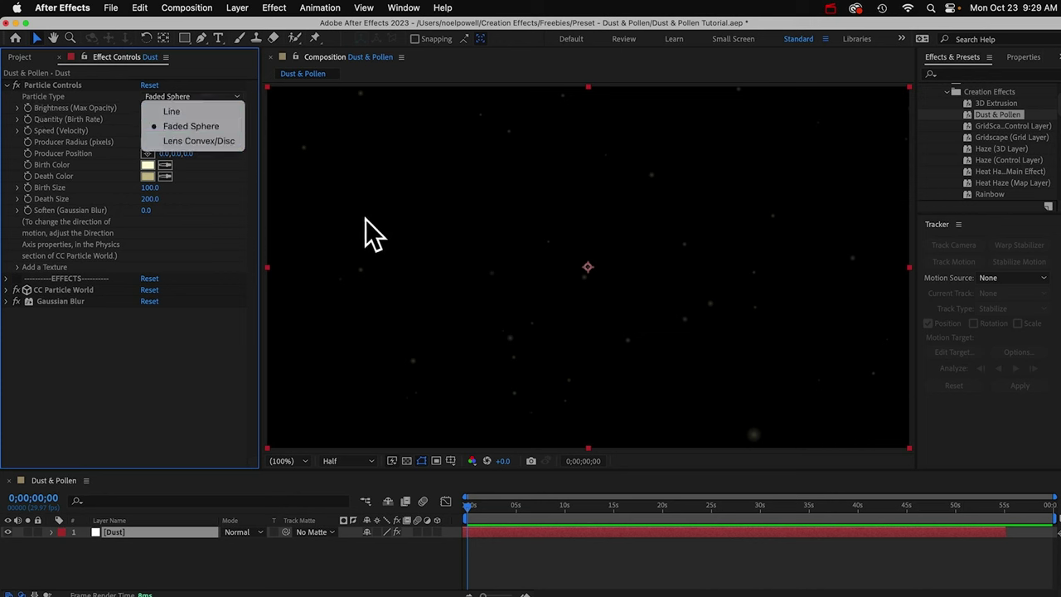
click(178, 113)
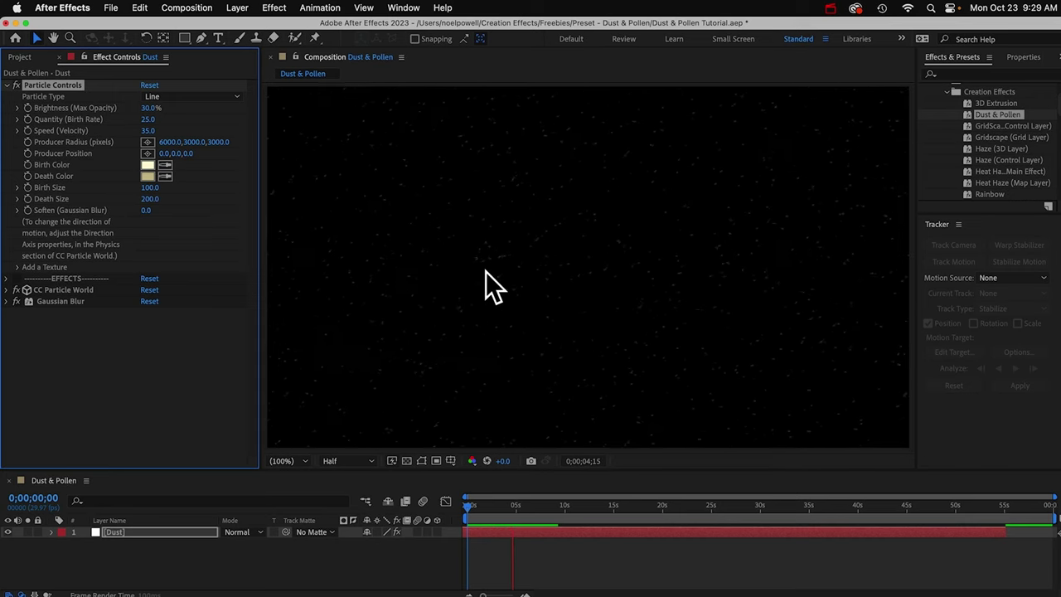
key(space)
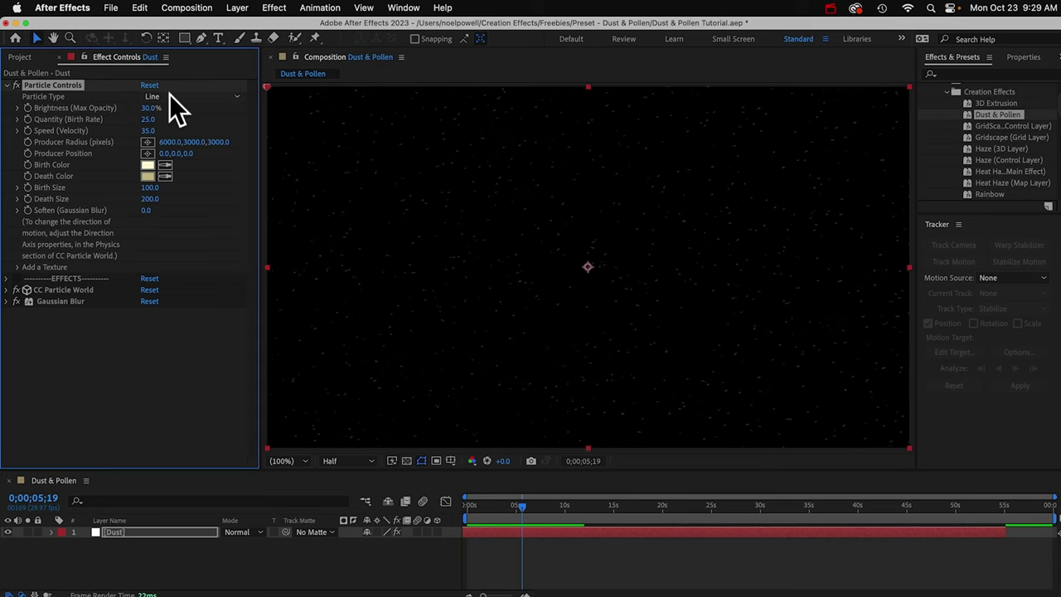
click(171, 95)
click(181, 143)
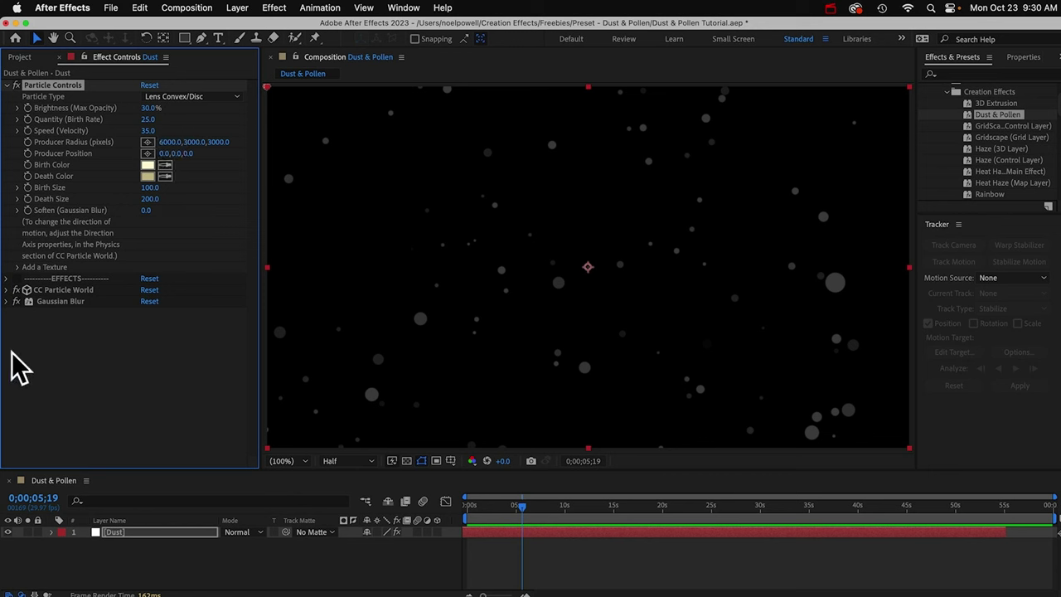
Enable the Radius guide under CC Particle World > Grid & Guides.
click(13, 290)
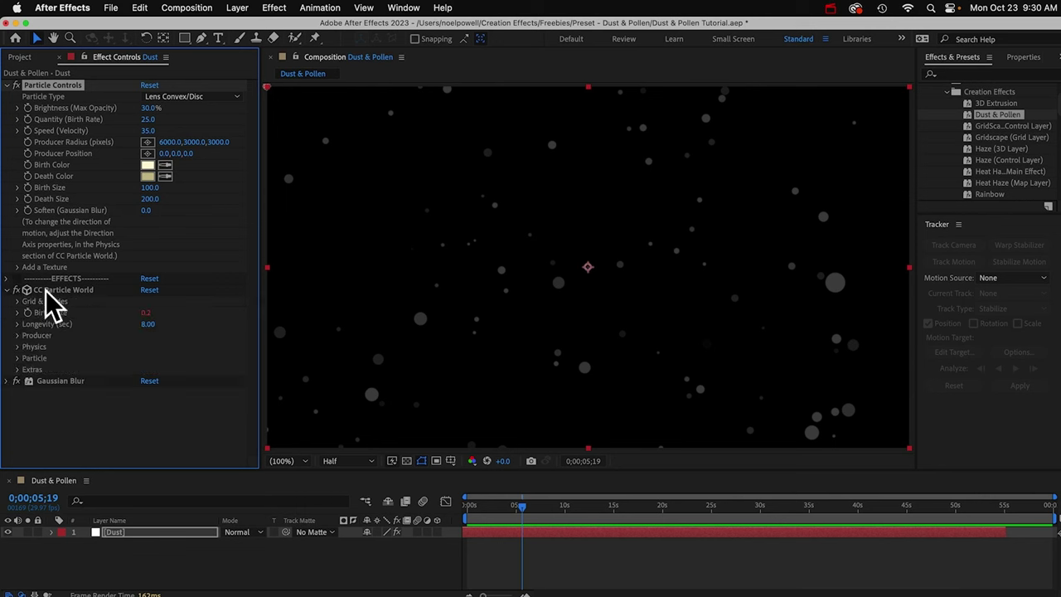
click(18, 302)
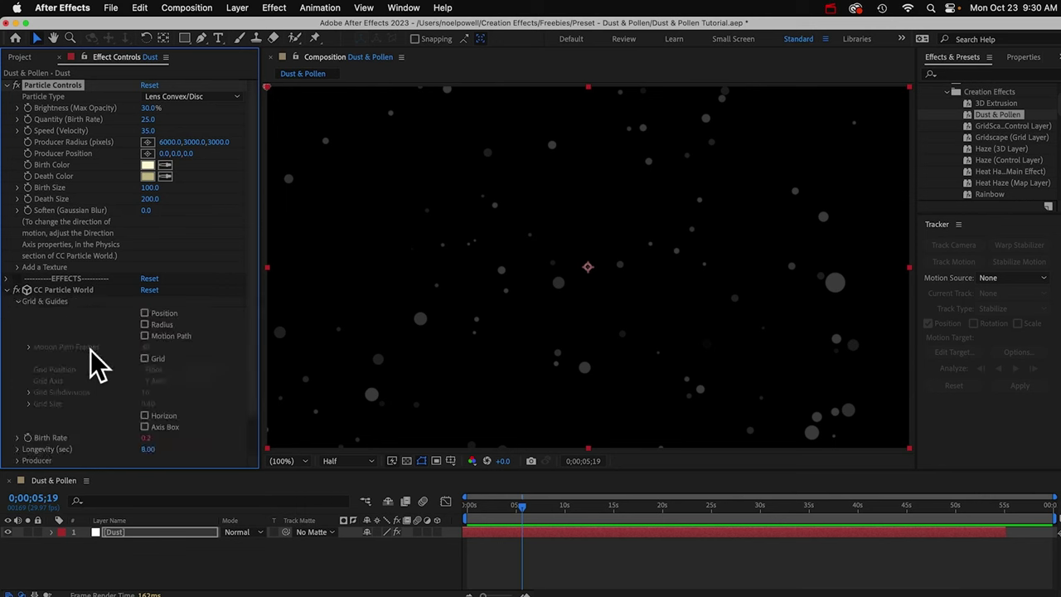
click(145, 325)
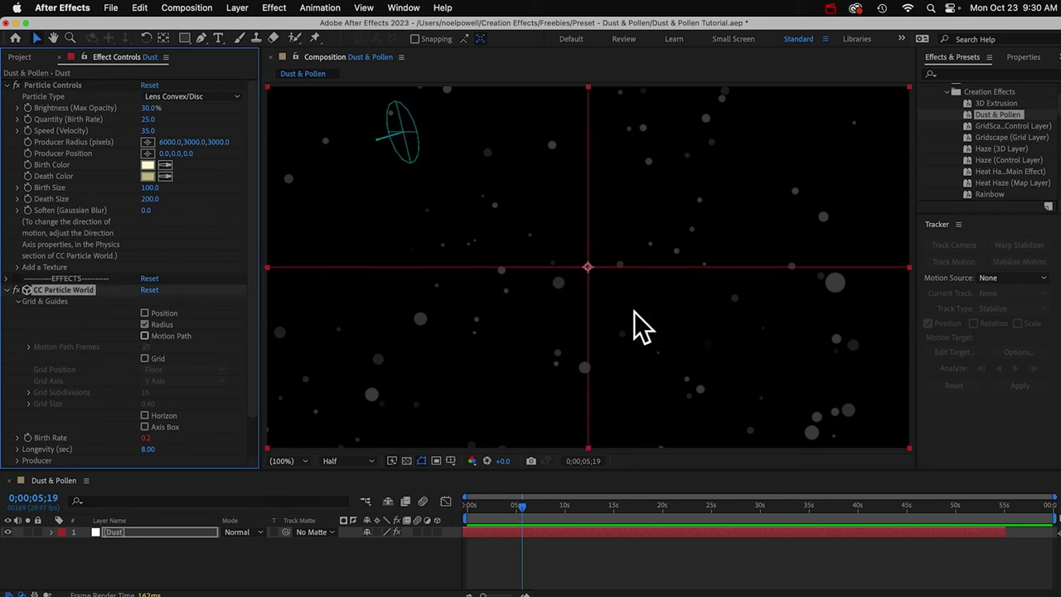
Add a new camera layer using the 35mm preset.
click(238, 7)
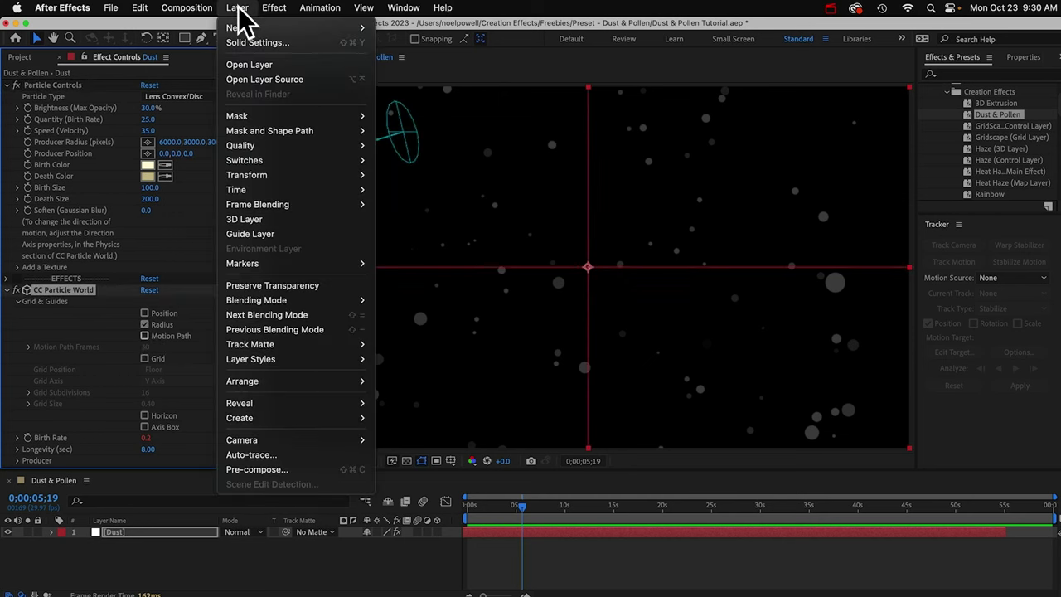
mouse_move(331, 28)
click(407, 72)
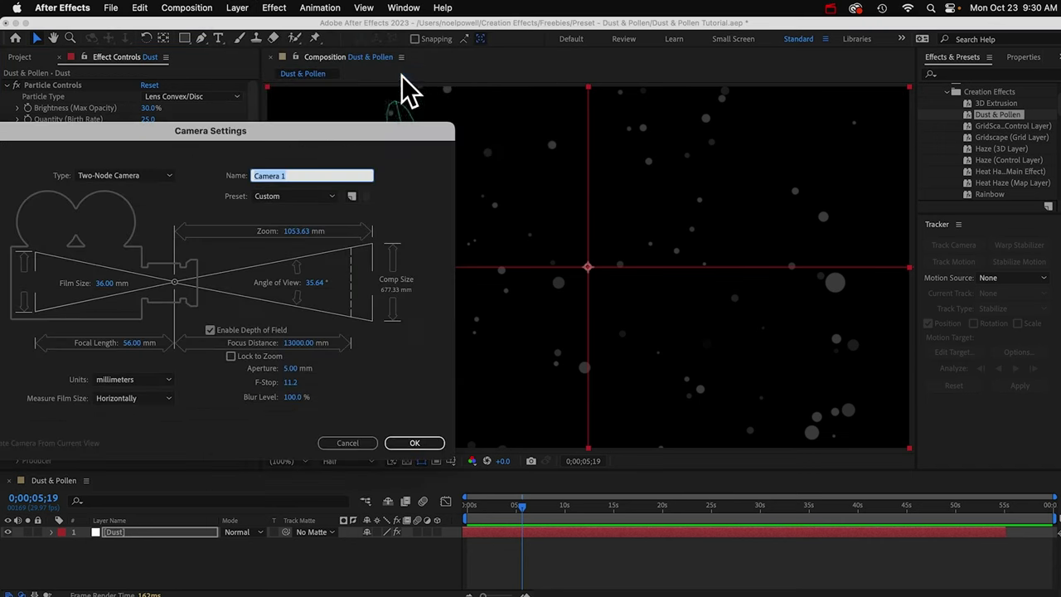
click(405, 172)
click(383, 263)
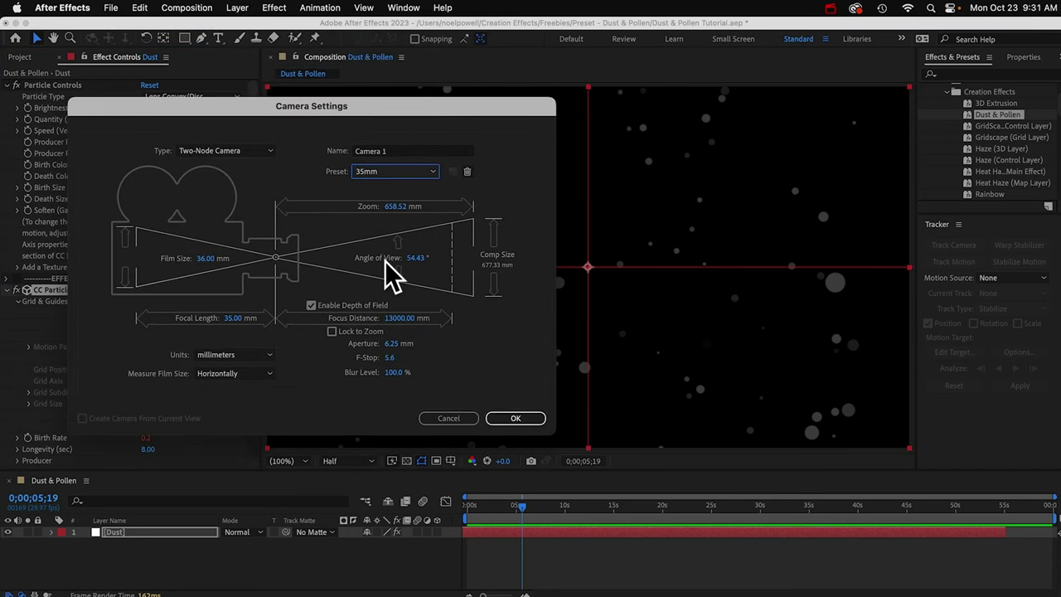
click(517, 418)
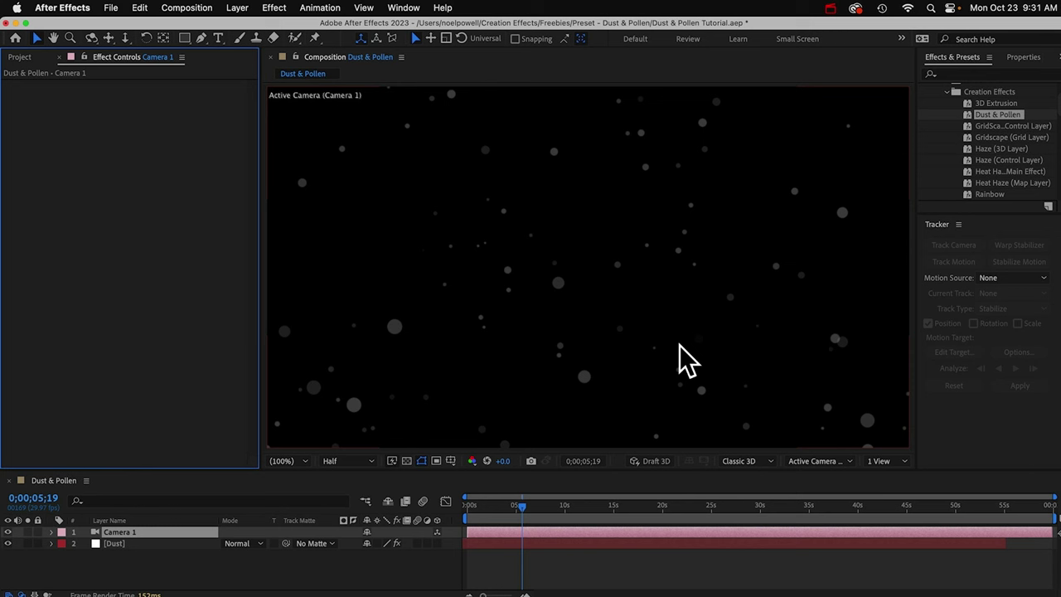
Switch the 3D view to Right and zoom out to see the comp and camera.
click(817, 460)
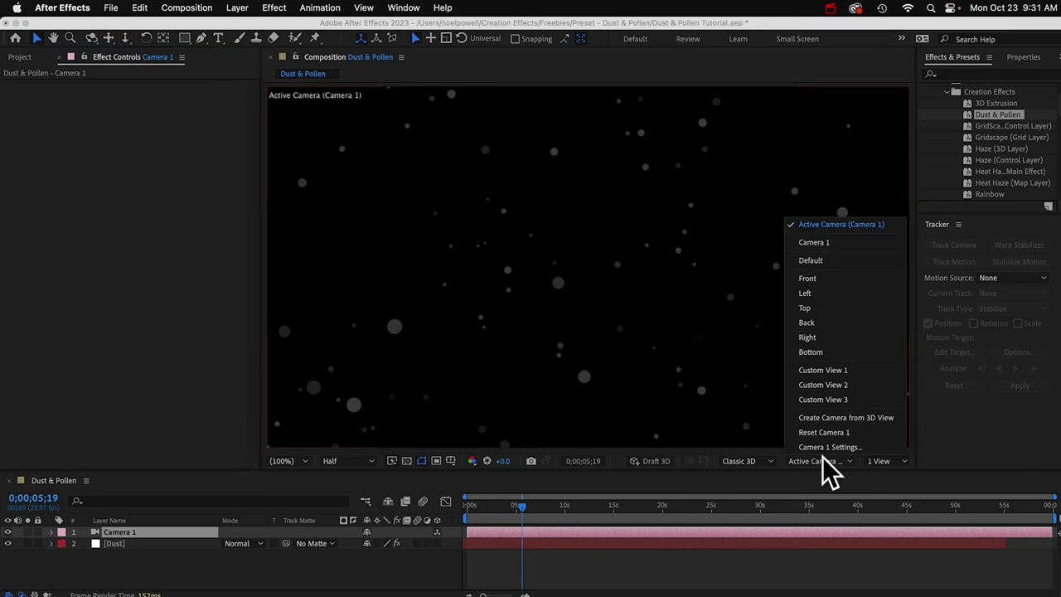
click(809, 338)
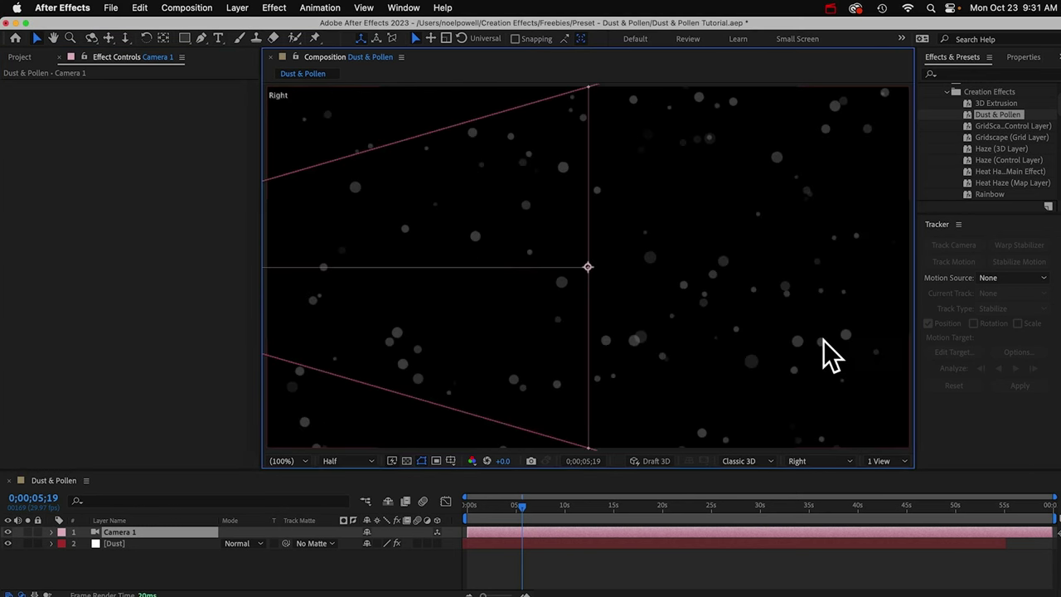
key(comma)
key(comma)
key(comma)
key(comma)
key(comma)
key(comma)
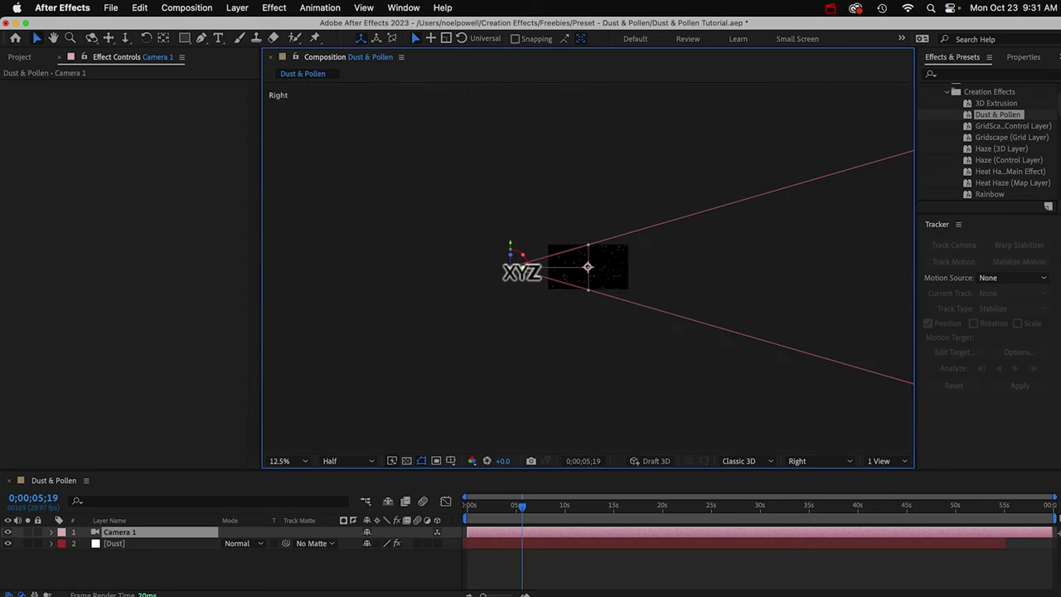
Inspect the CC Particle World gizmo and Camera 1 frustum, then preview the bokeh particles.
click(116, 544)
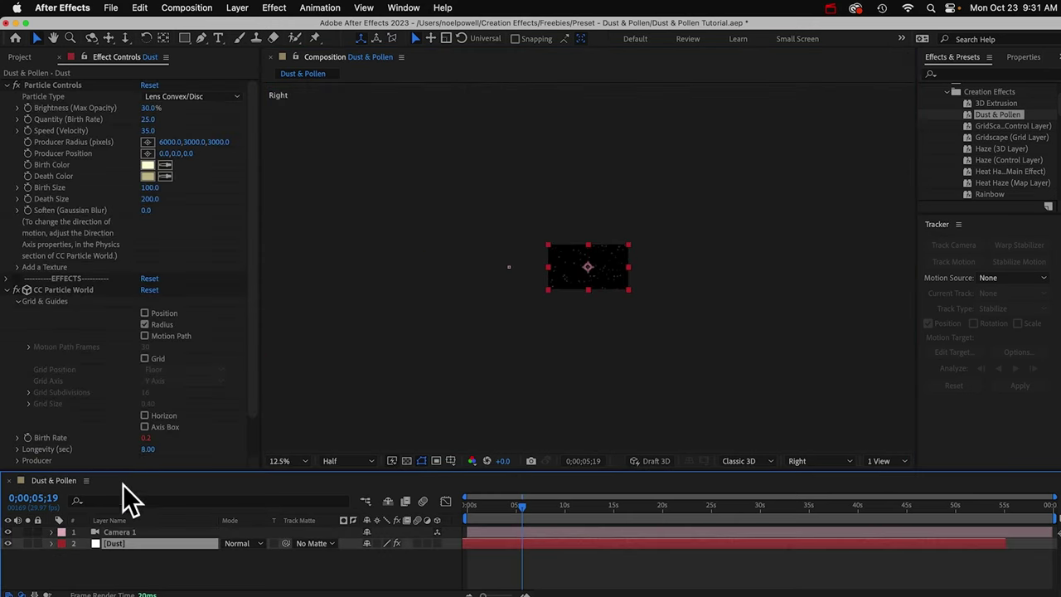
click(55, 289)
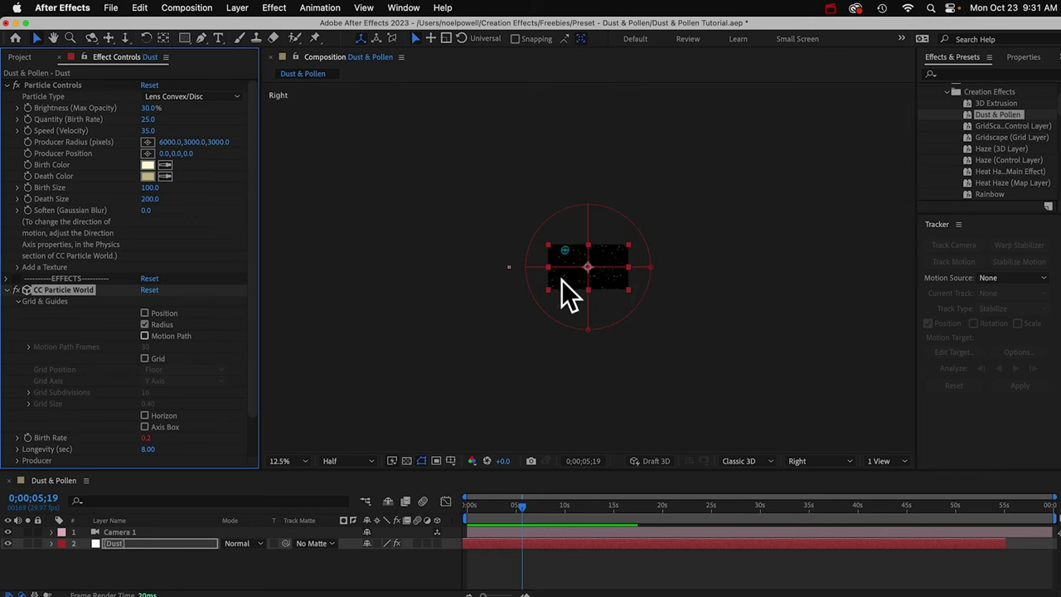
click(510, 268)
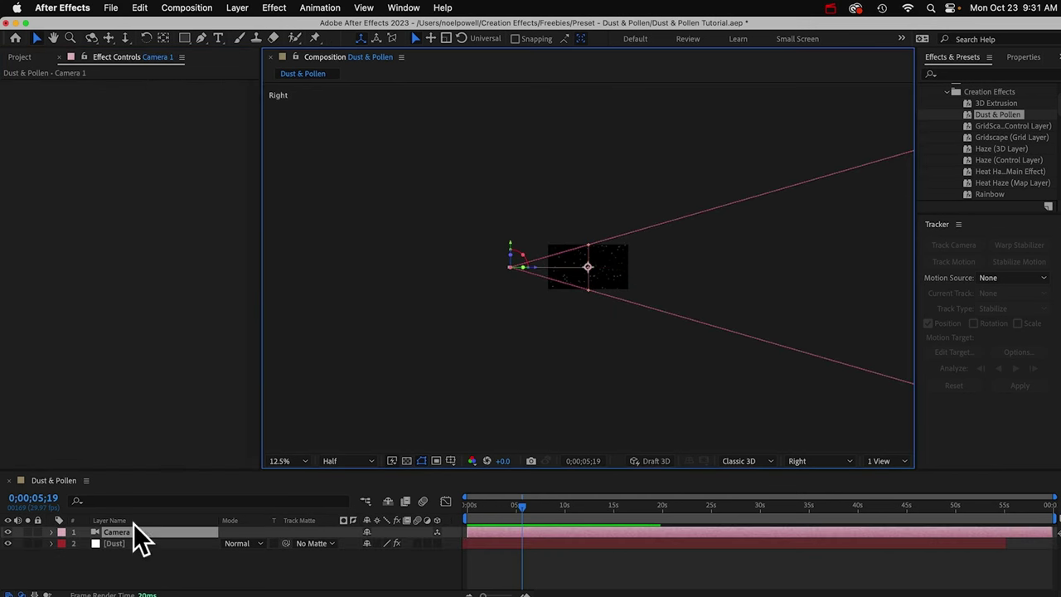
click(116, 545)
click(56, 287)
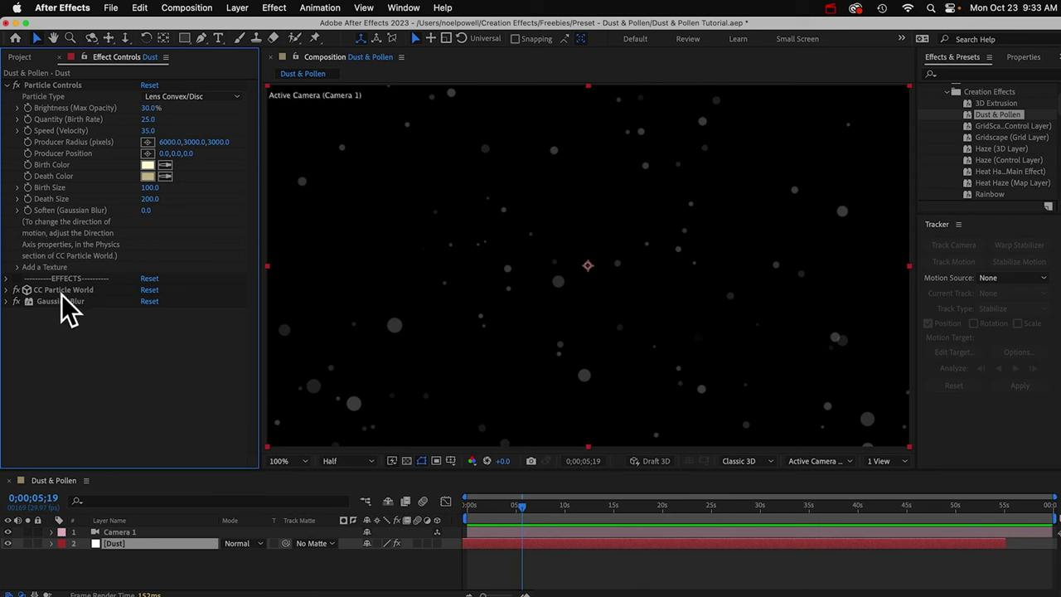
key(space)
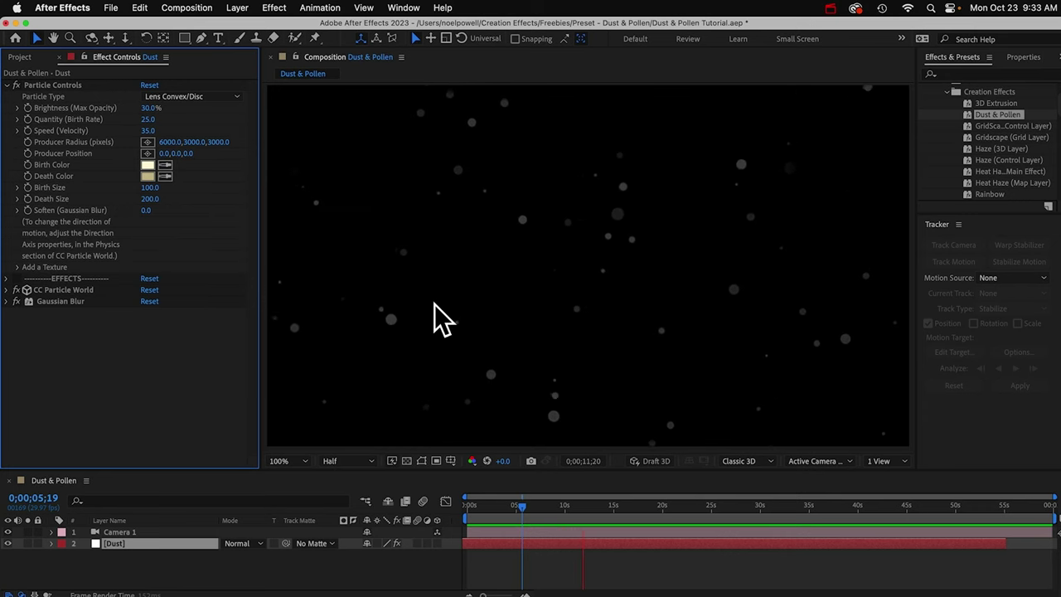
key(space)
Change CC Particle World's Physics Direction Axis X from -1.000 to 0.520.
click(8, 289)
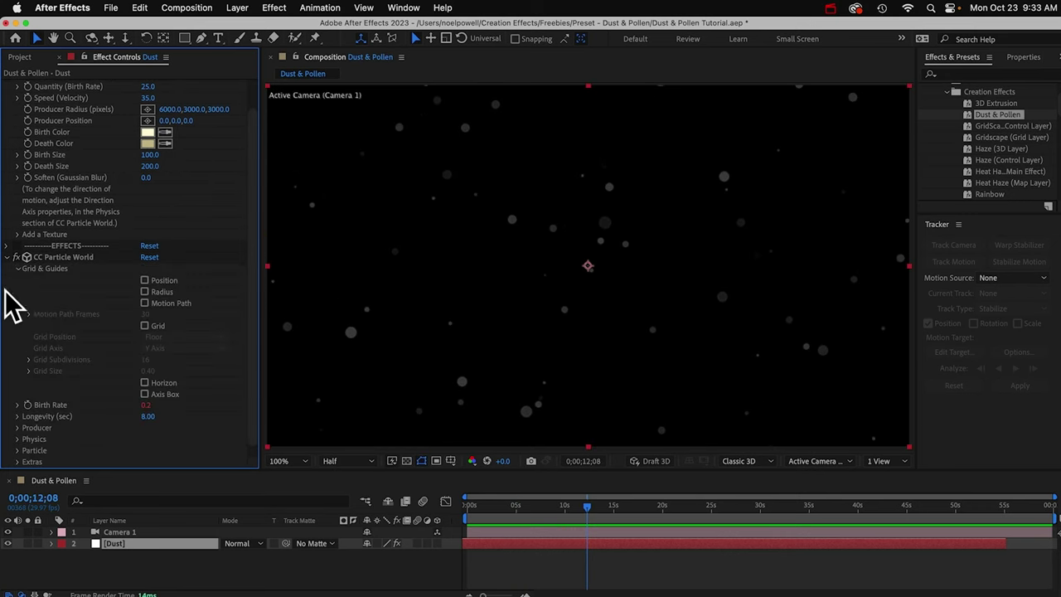
scroll(32, 364, down, 1)
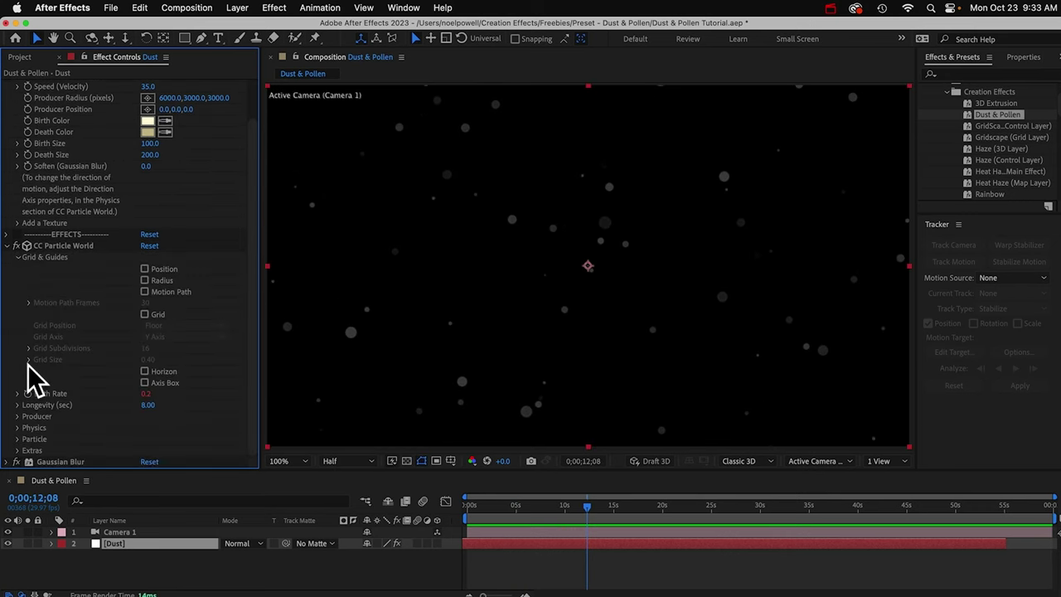
click(16, 428)
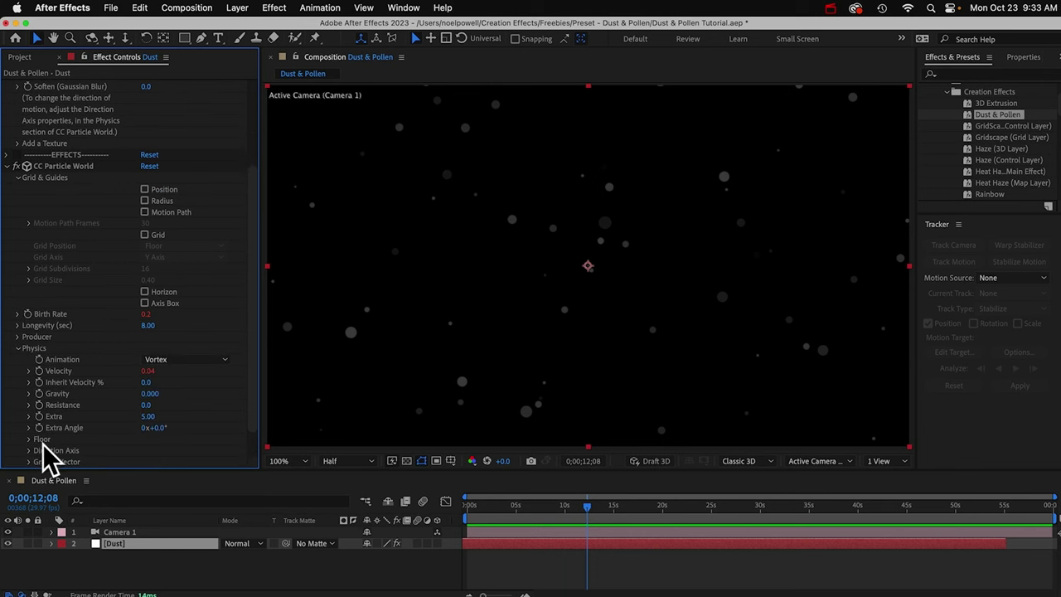
click(29, 451)
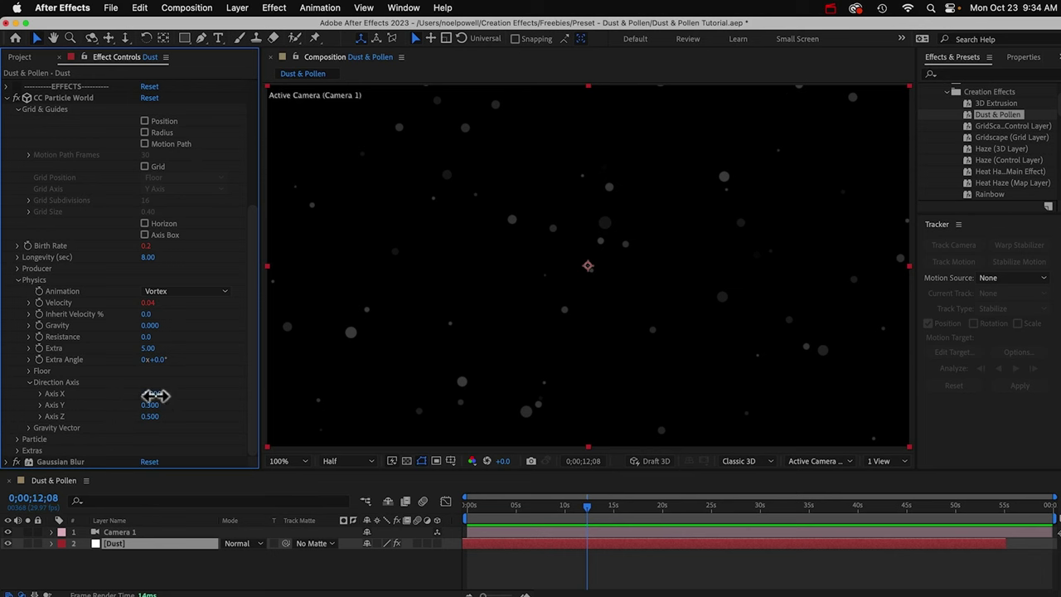
click(152, 403)
drag(137, 397, 340, 372)
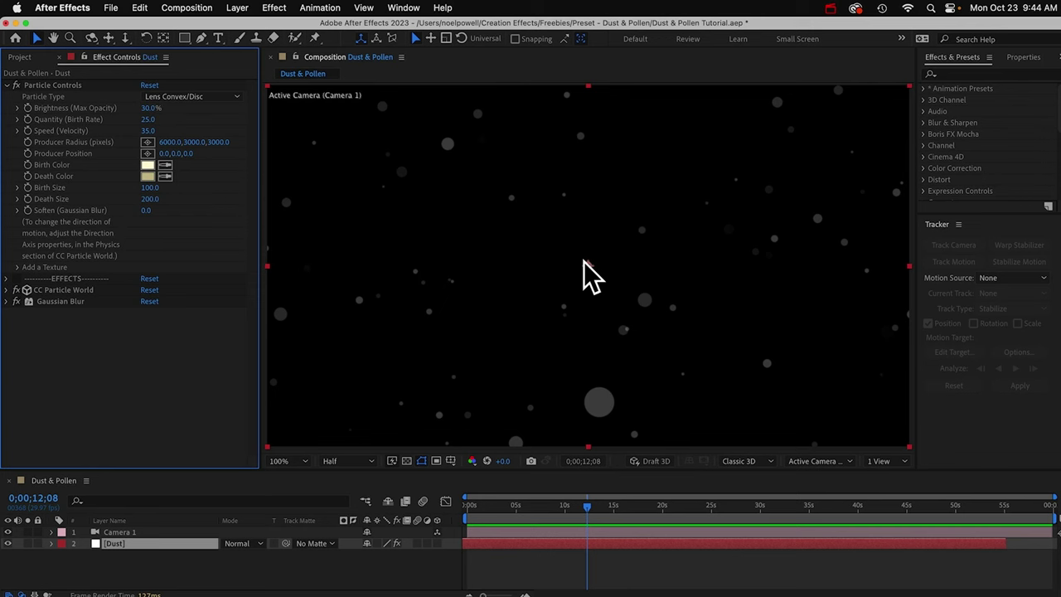
Create a new solid layer named Texture.
click(240, 8)
mouse_move(264, 26)
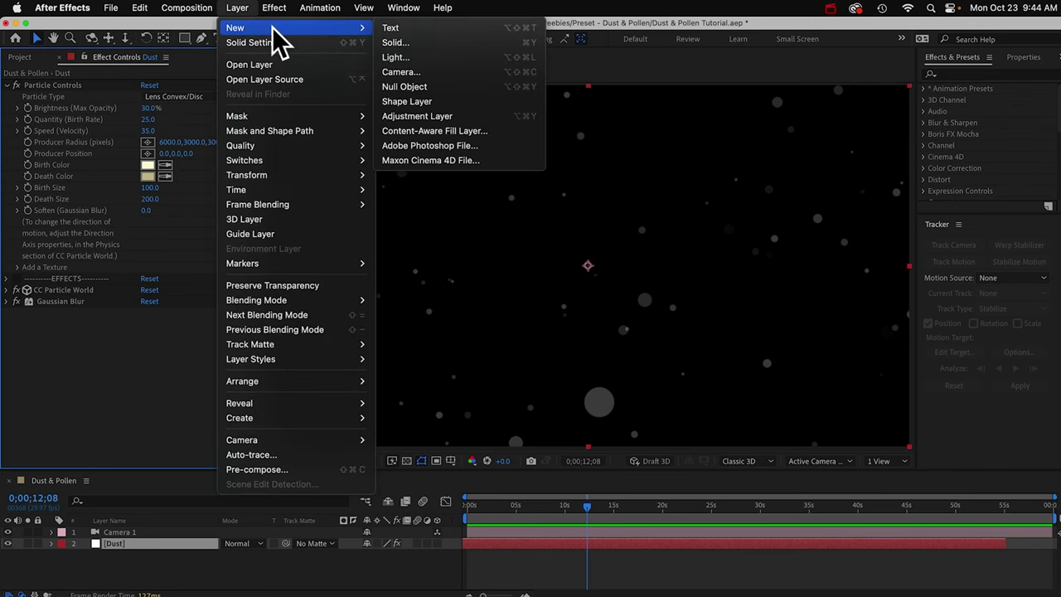
click(432, 45)
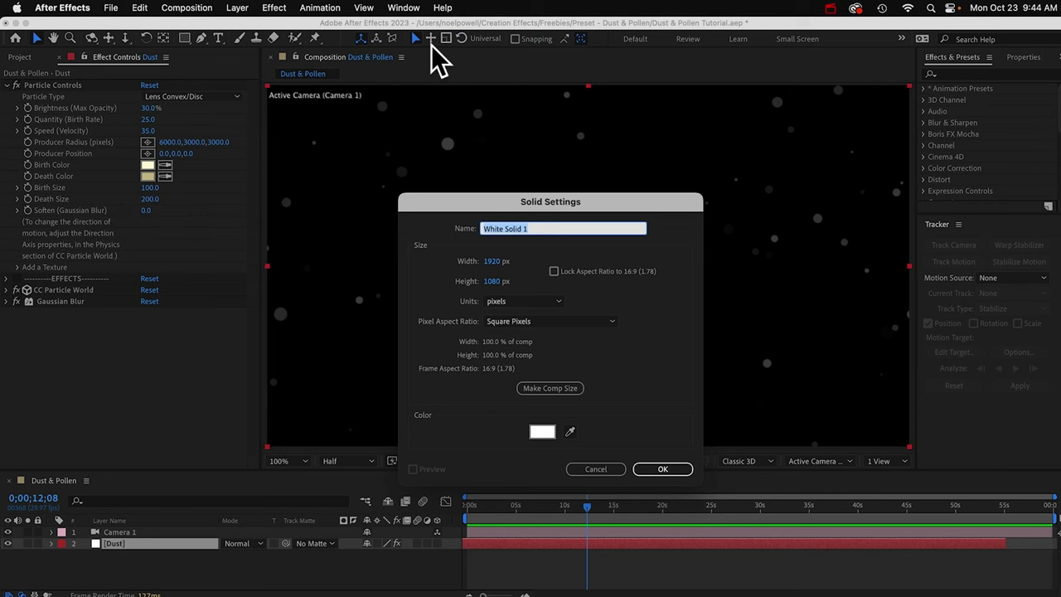
text(Texture)
key(Return)
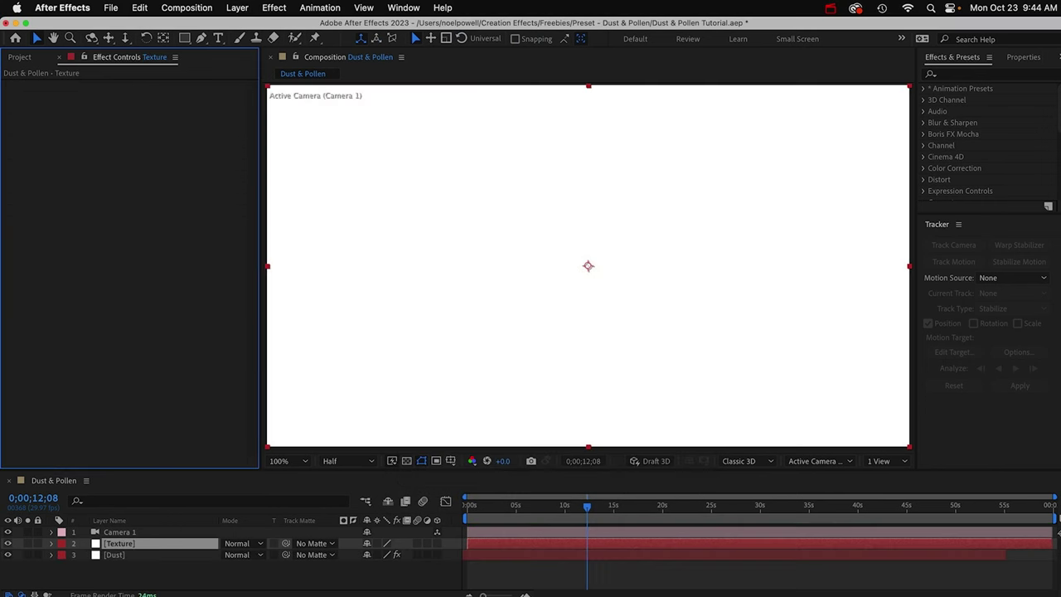
Apply Fractal Noise to Texture with Contrast 309 and Scale 201.
click(971, 73)
text(fracta)
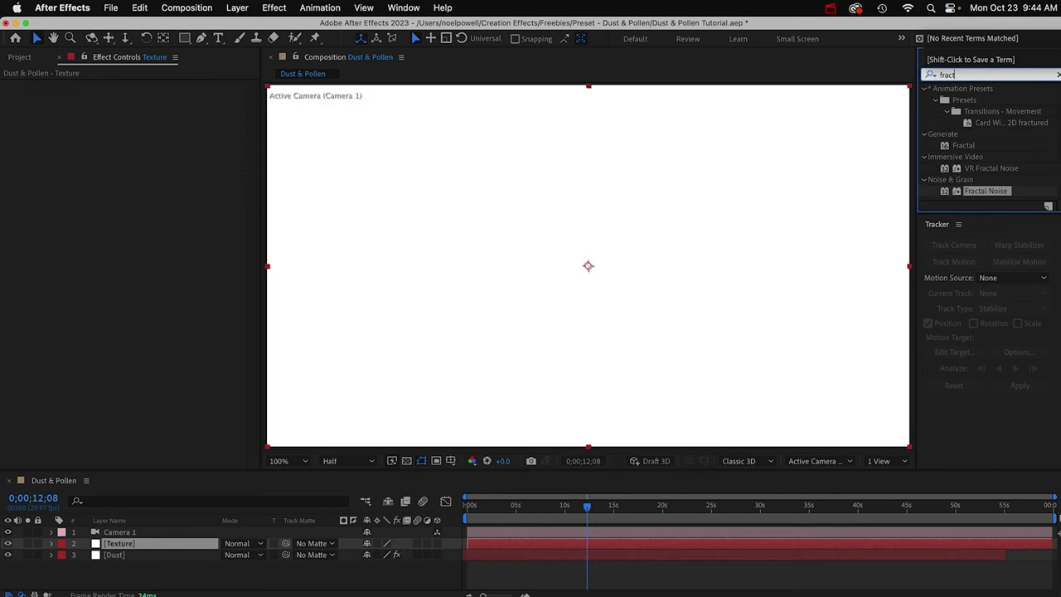
double_click(985, 145)
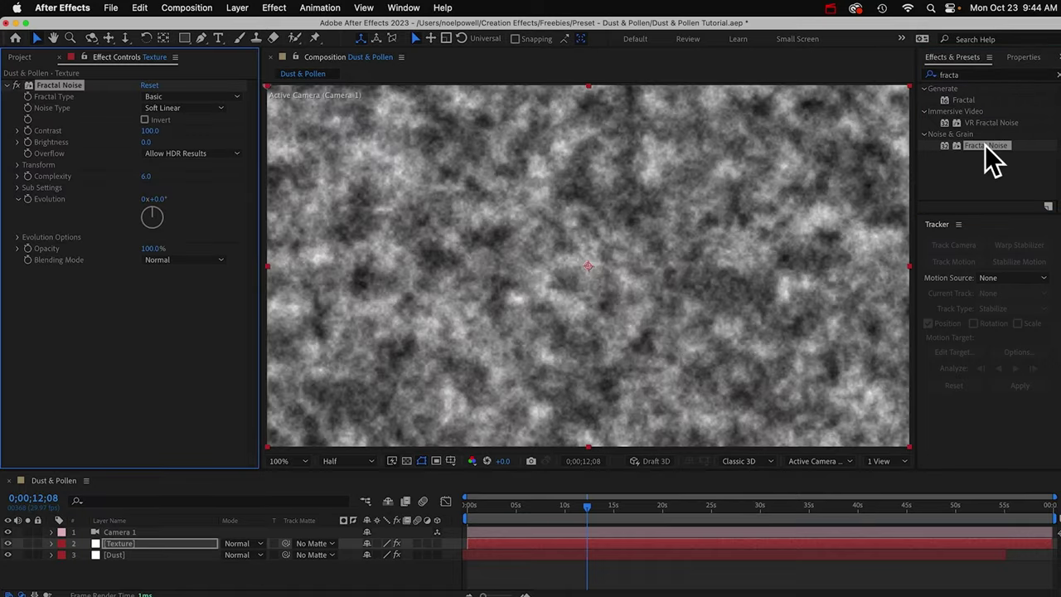
drag(150, 130, 171, 131)
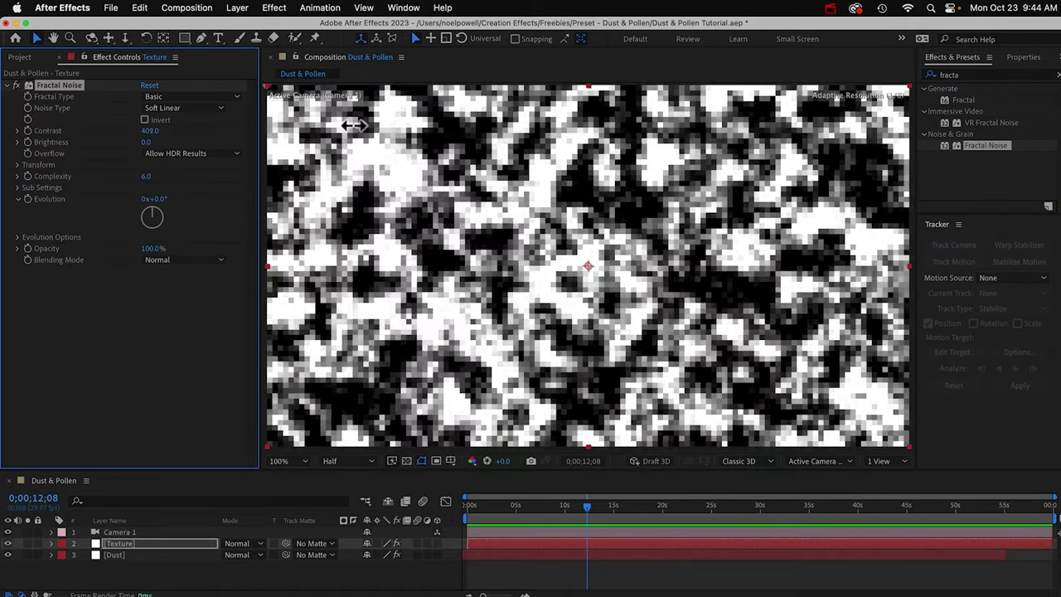
click(17, 165)
drag(149, 199, 180, 199)
Move the Texture layer beneath Dust and hide it.
click(122, 547)
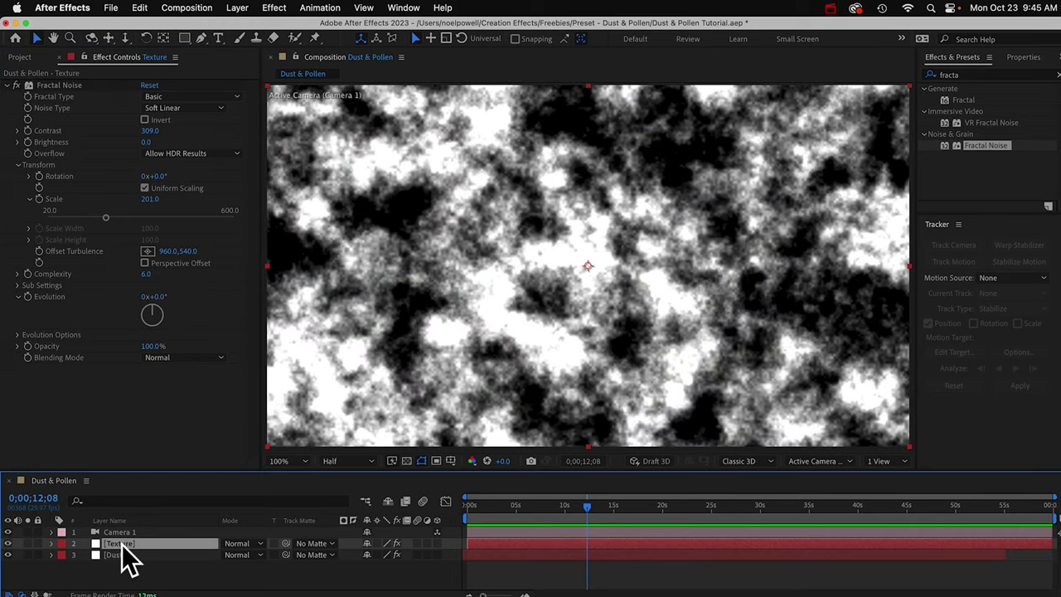
drag(124, 557, 131, 575)
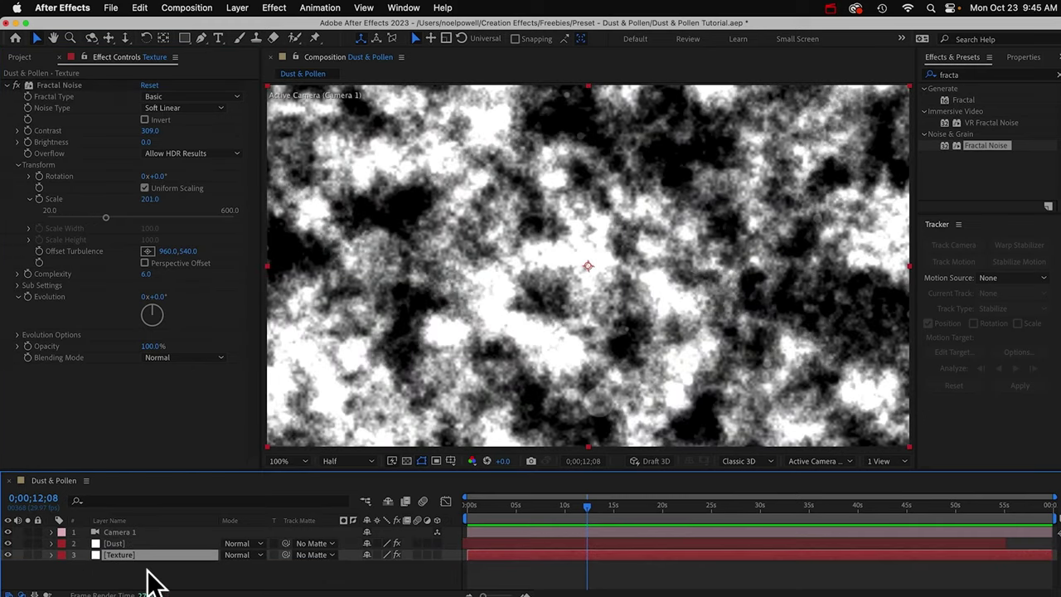
click(7, 555)
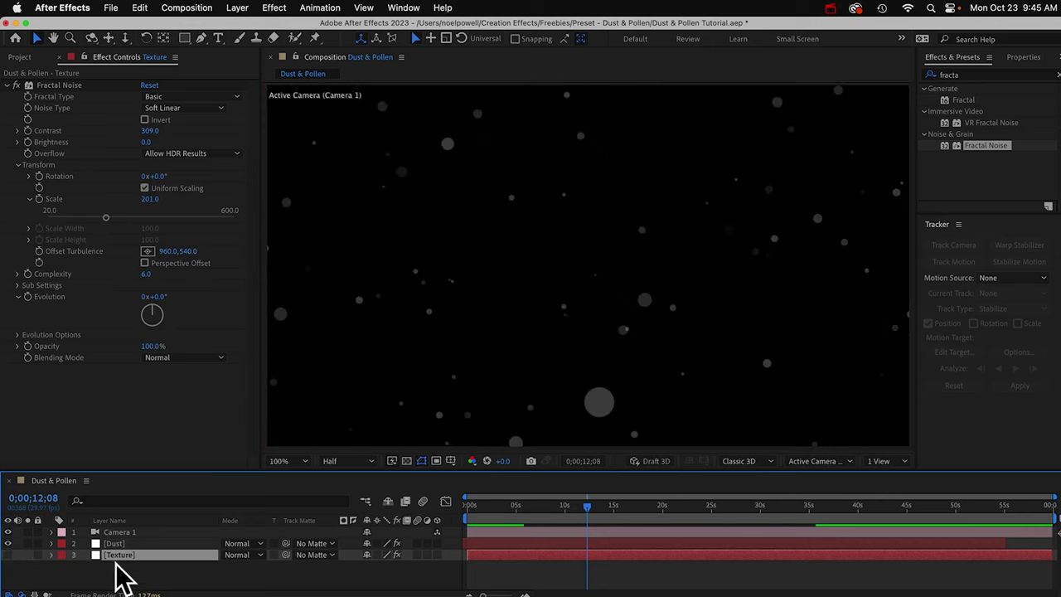
Enable Turn on Texture for the Dust layer's particles.
click(123, 544)
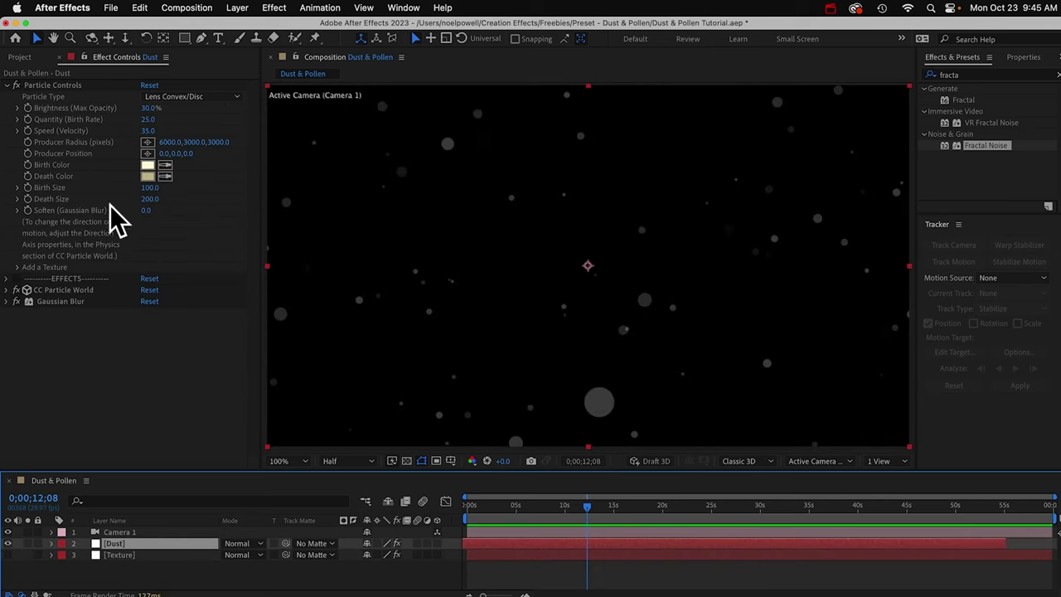
click(18, 267)
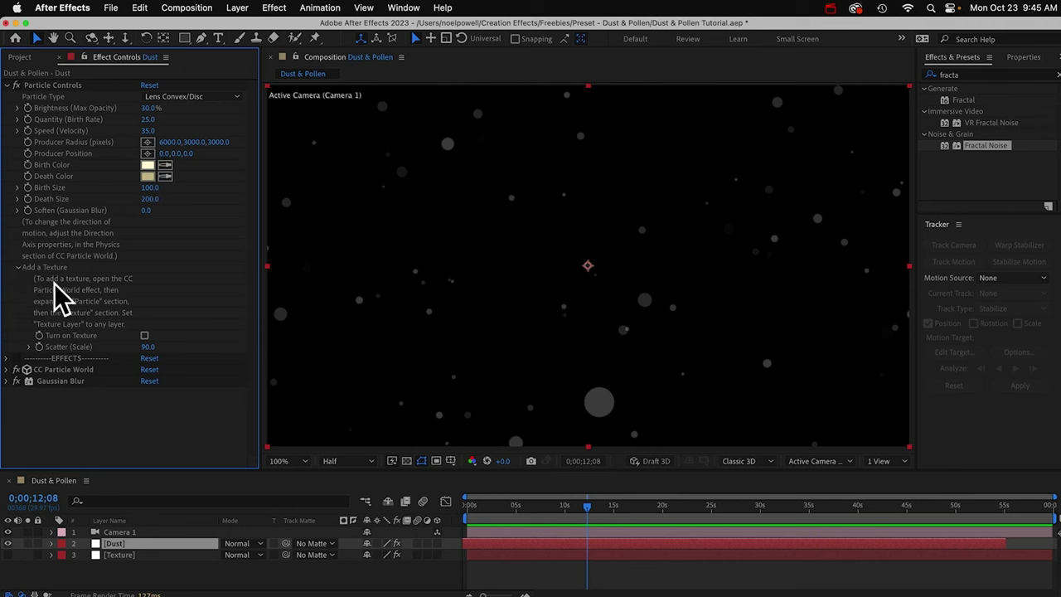
click(144, 336)
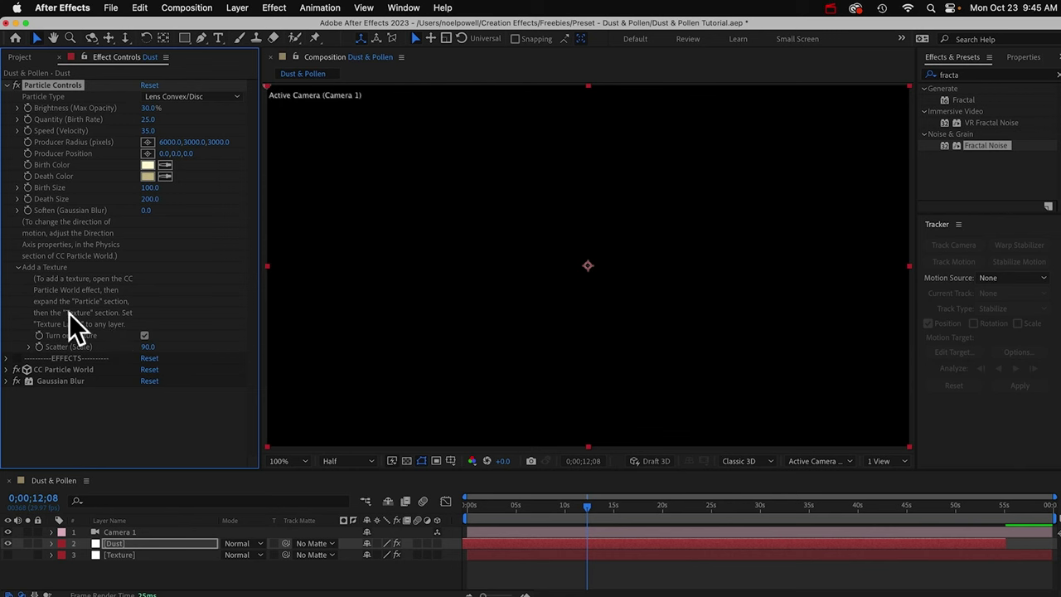
In CC Particle World > Particle > Texture, set Texture Layer to 3. Texture.
click(55, 368)
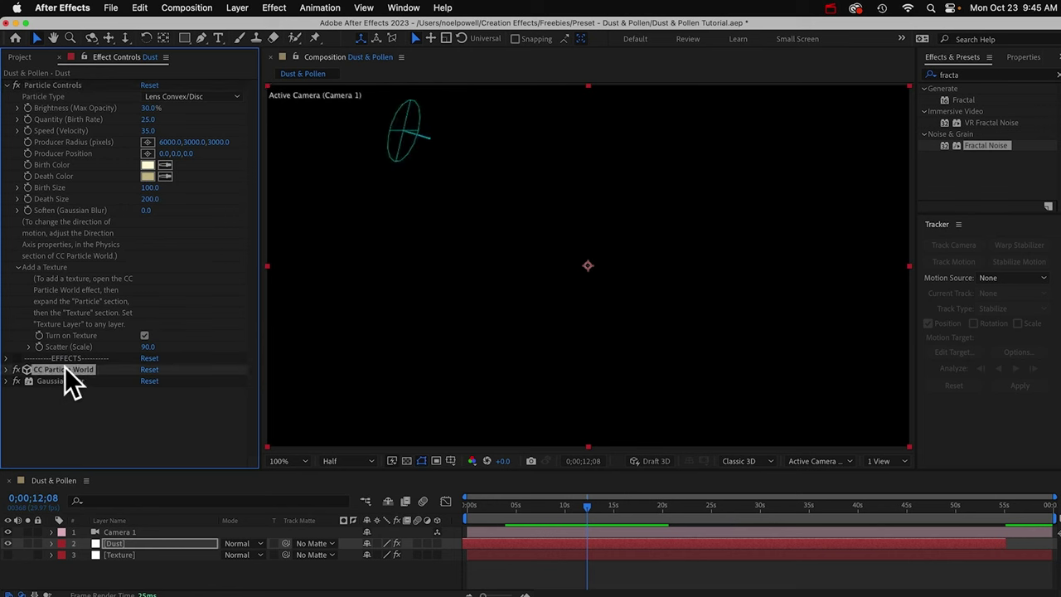
click(9, 369)
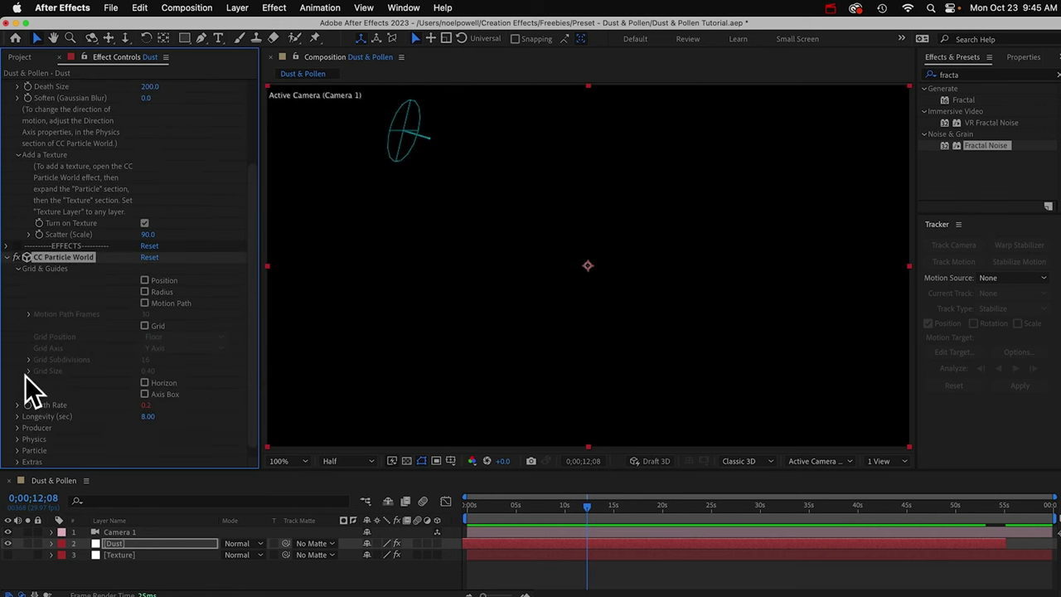
click(18, 439)
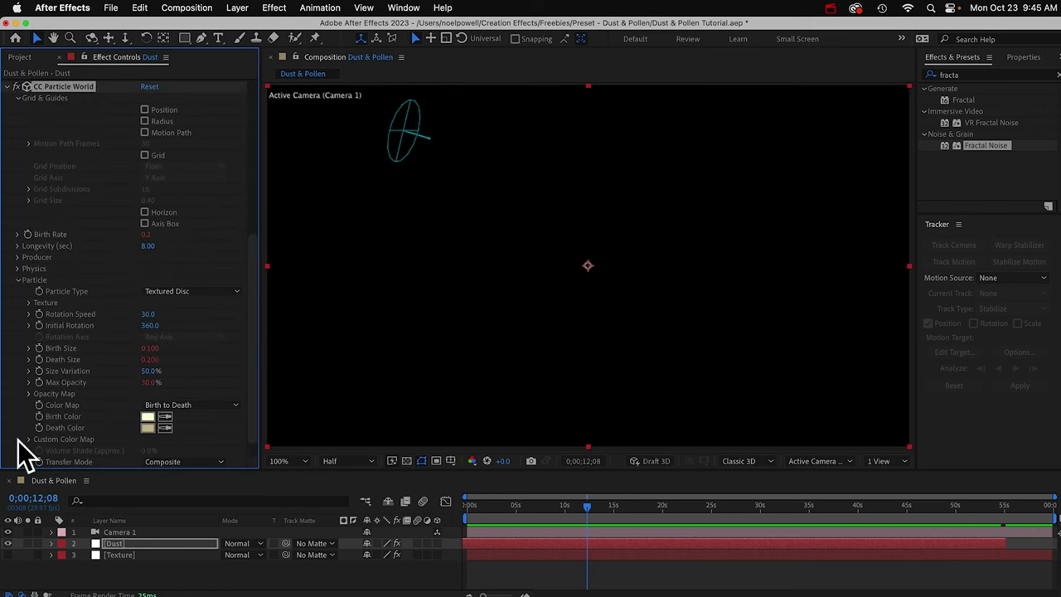
click(30, 303)
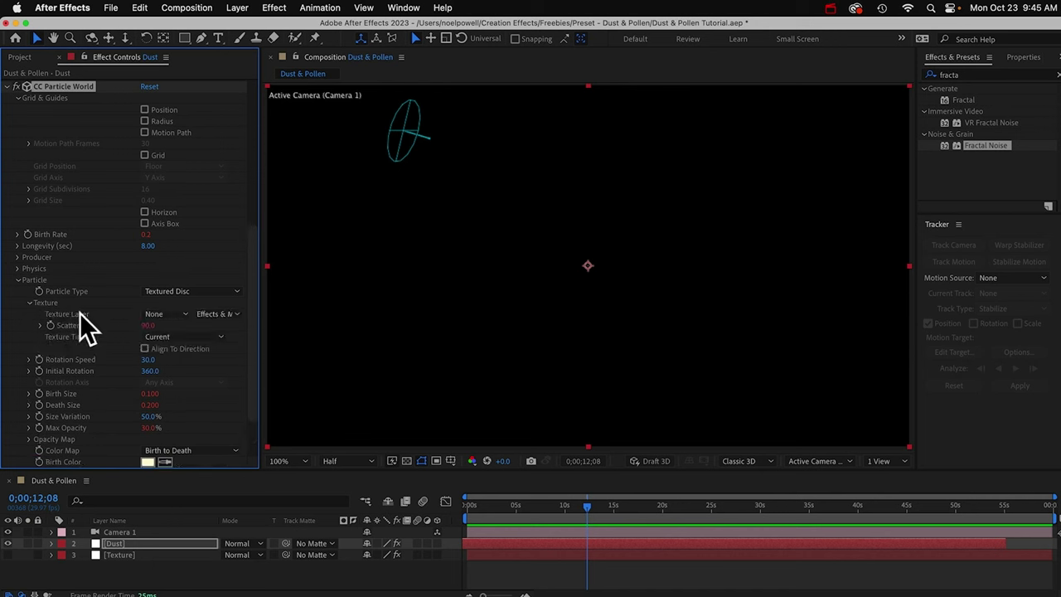
click(172, 313)
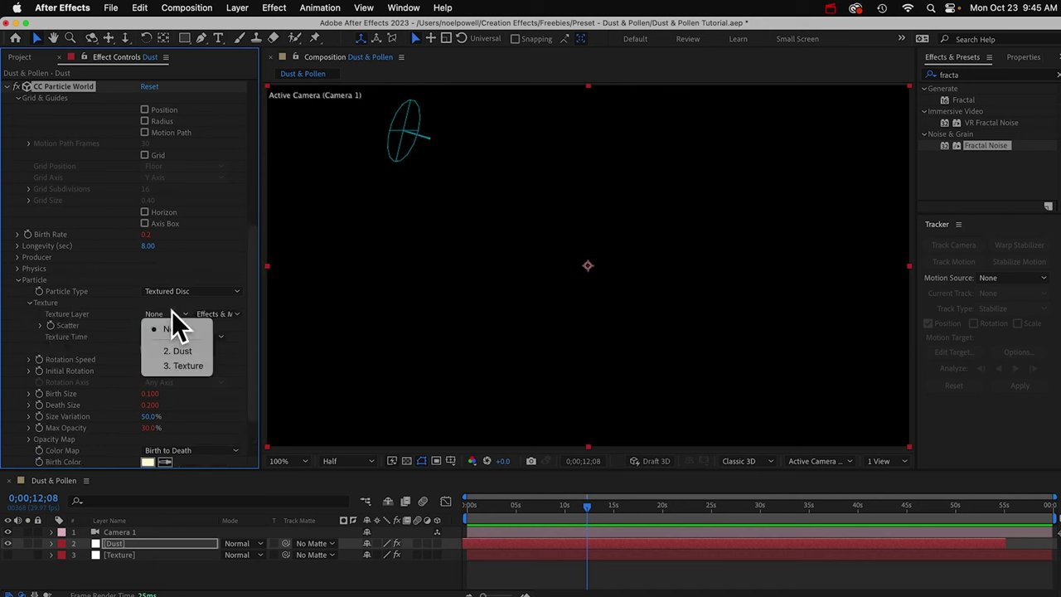
click(189, 365)
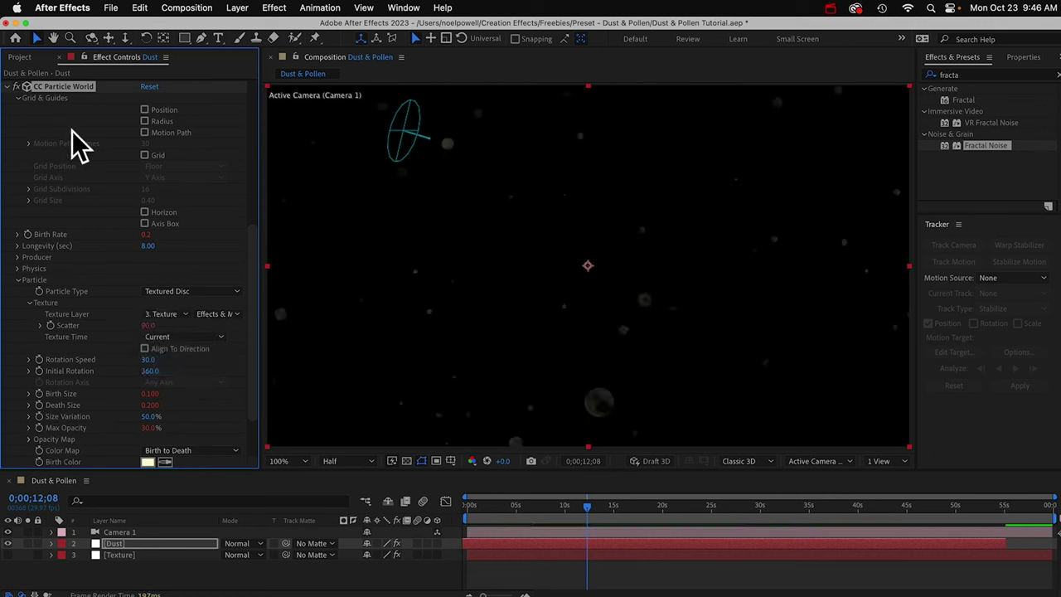
Set Scatter 98, Birth Size 246, Death Size 448 and Soften 18, then preview the particles.
click(16, 86)
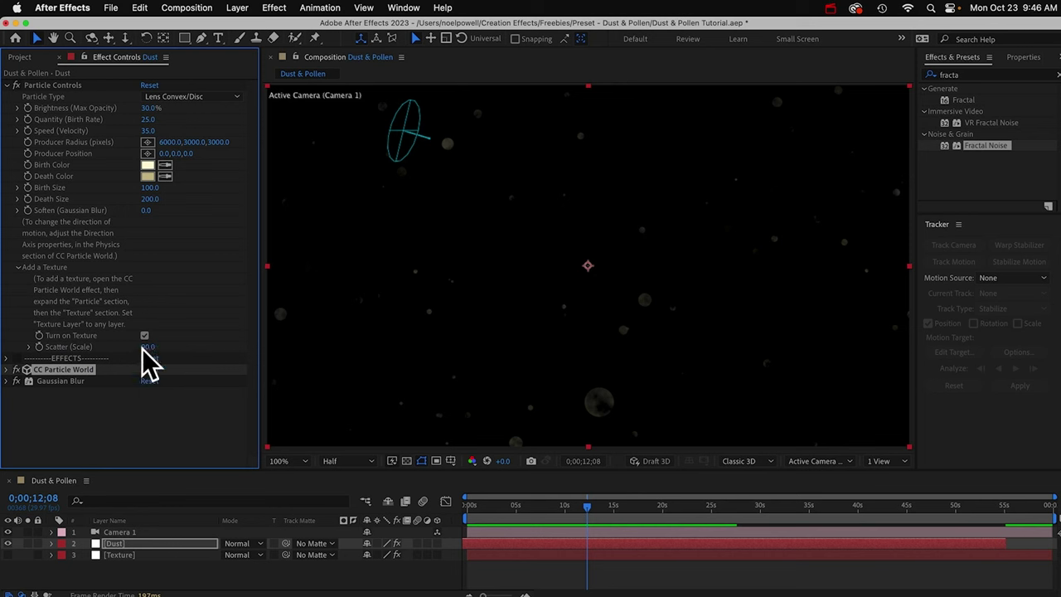
text(98)
key(Return)
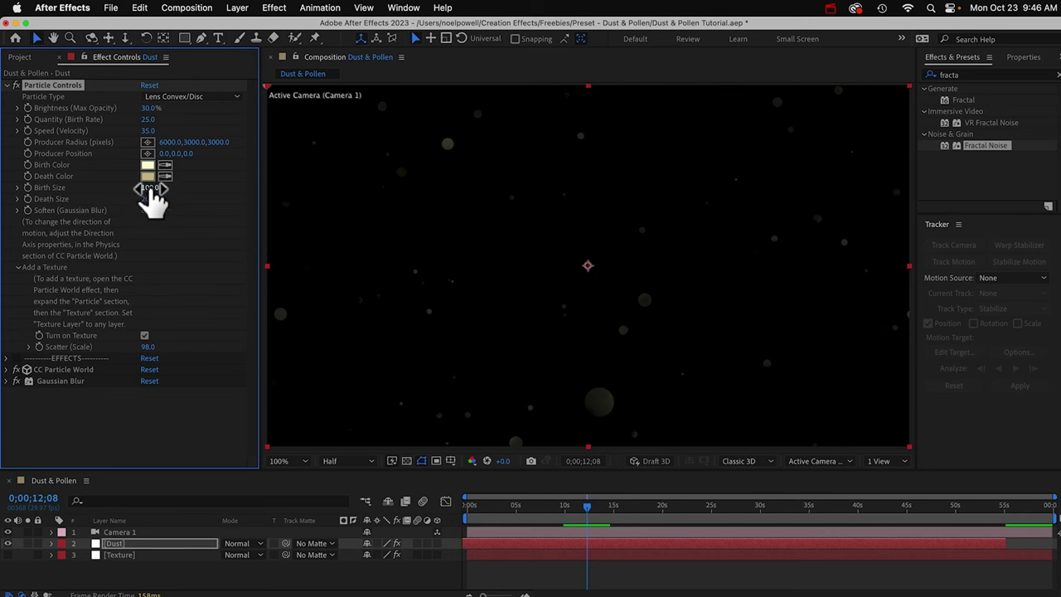
drag(150, 188, 315, 199)
mouse_move(146, 210)
mouse_down()
mouse_move(167, 210)
mouse_move(144, 217)
mouse_up()
key(space)
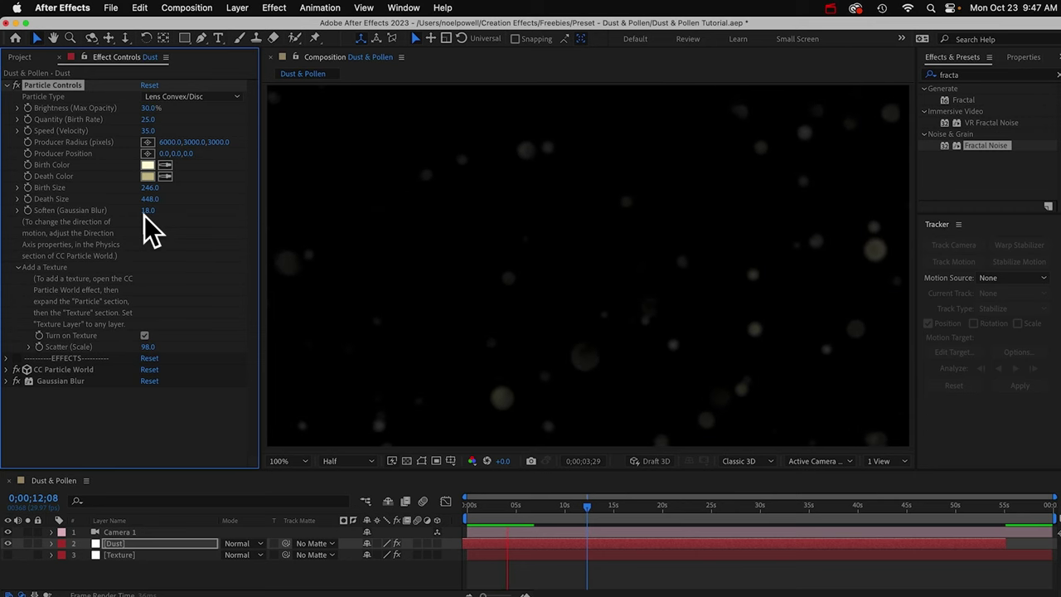
key(space)
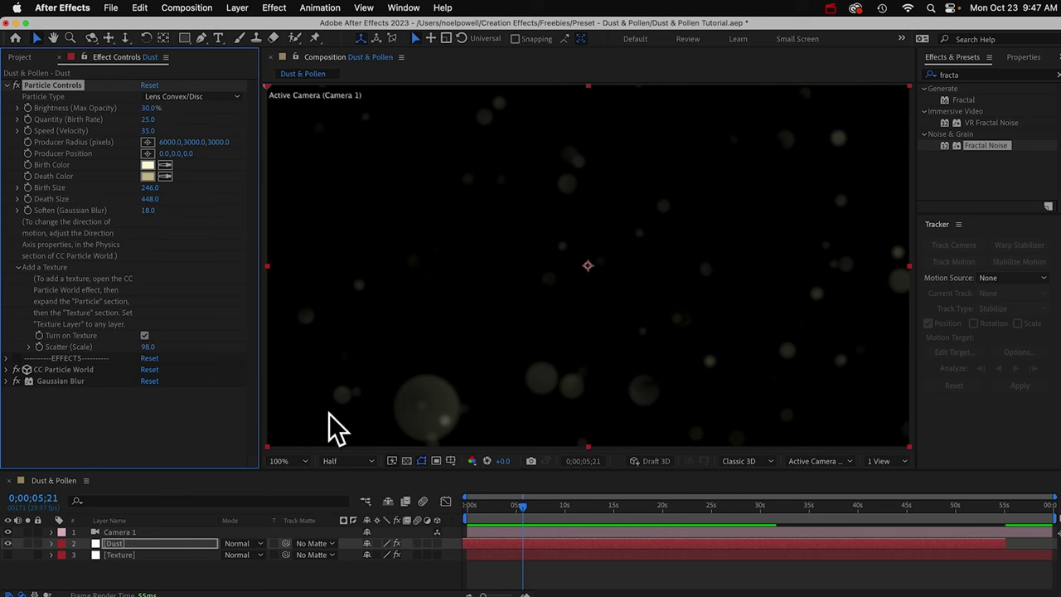
Unhide Texture and give its Fractal Noise Evolution the expression time*150.
click(124, 554)
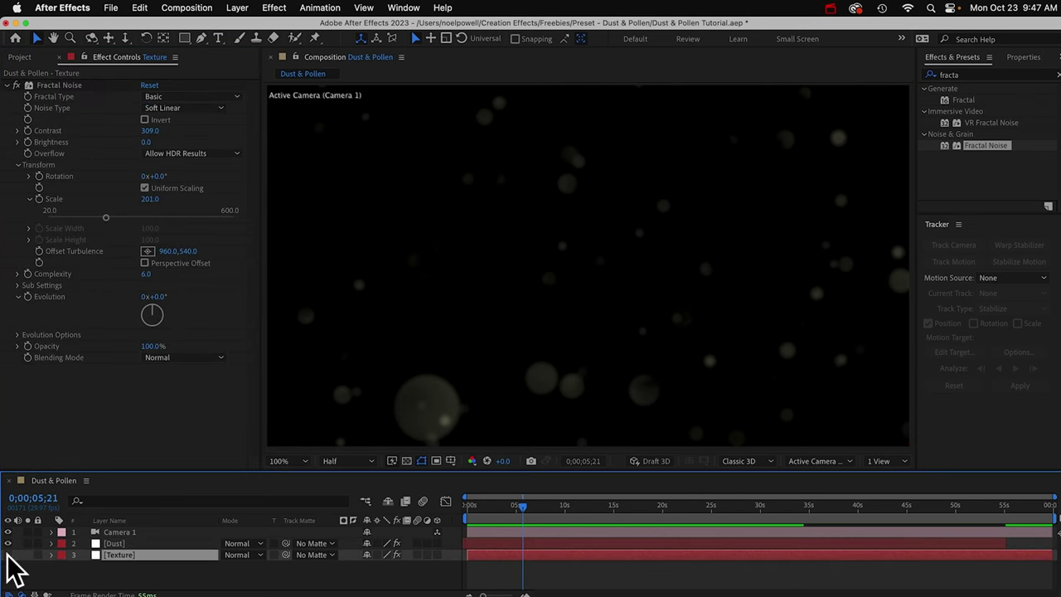
click(7, 554)
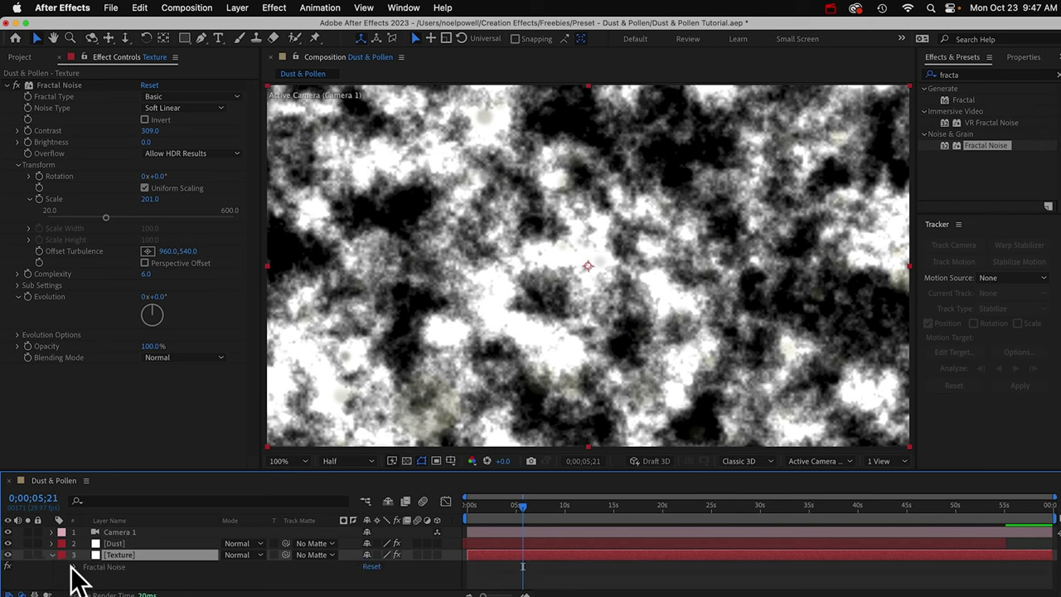
key(e)
scroll(70, 577, down, 5)
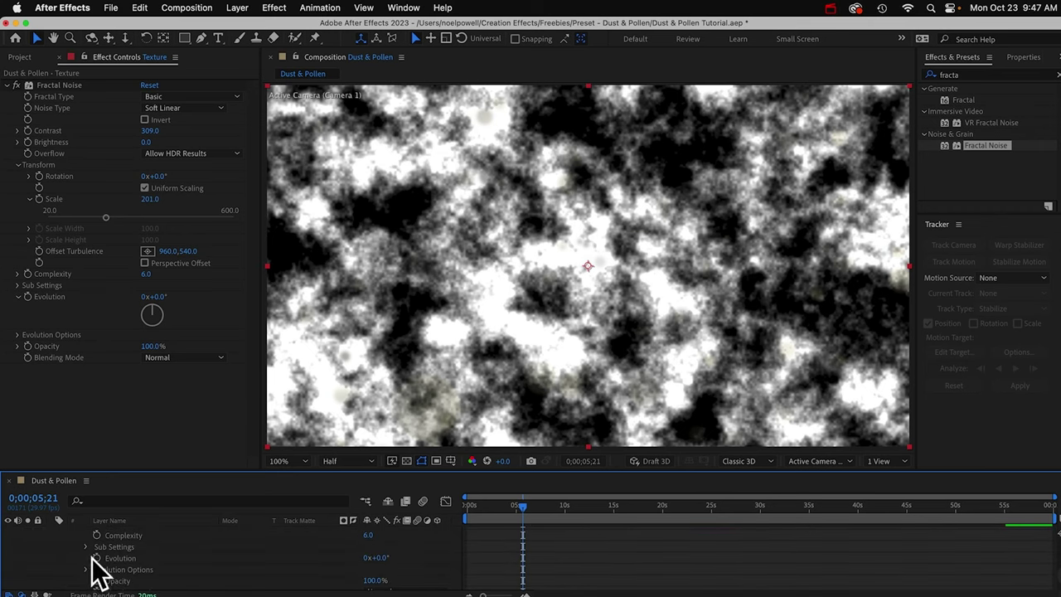
drag(390, 557, 611, 552)
key(super+z)
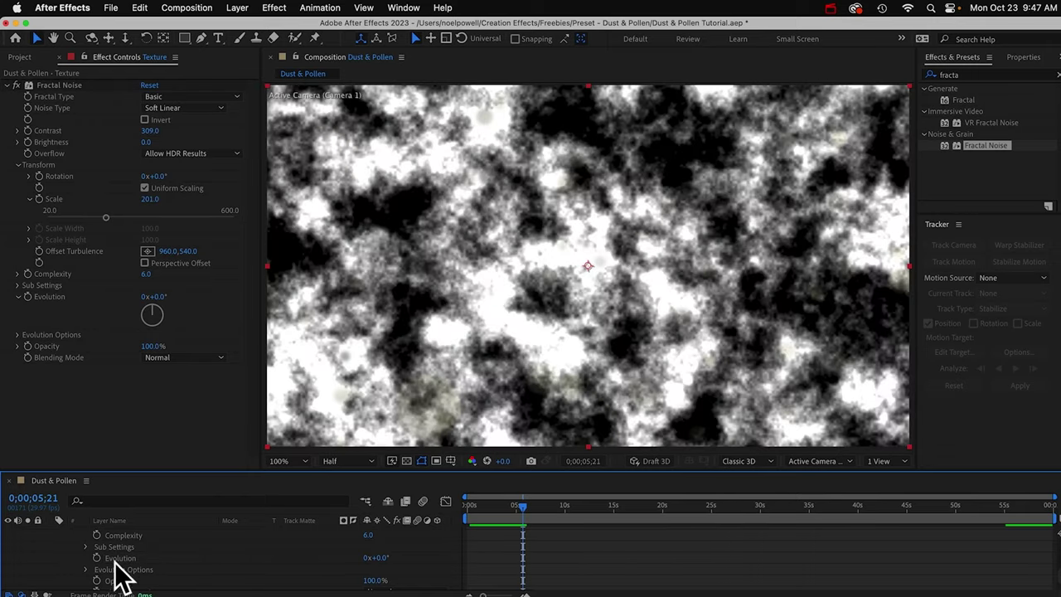
alt+click(97, 558)
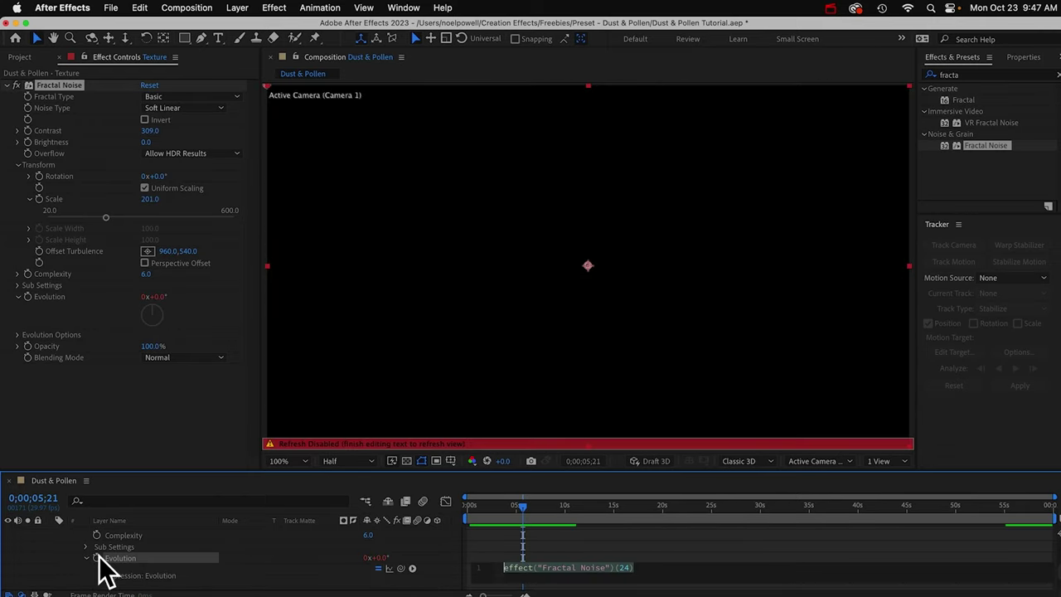
text(time)
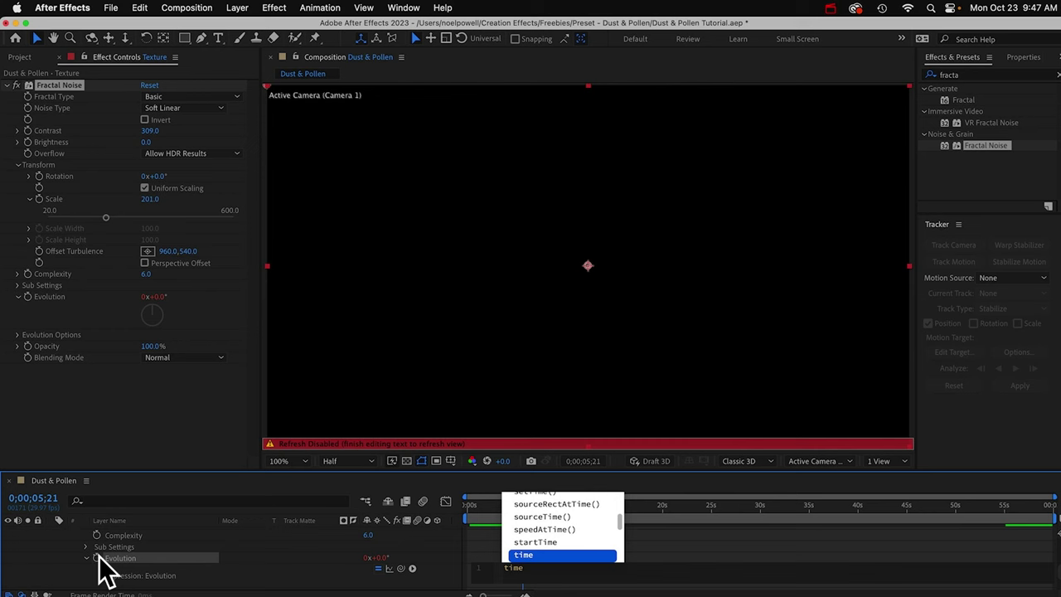
text(*)
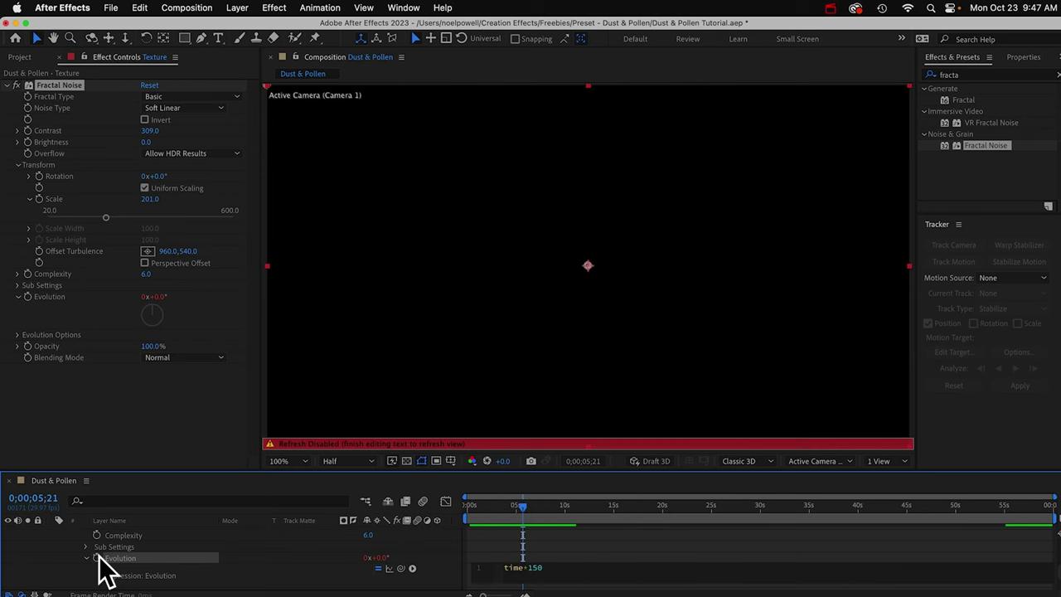
click(66, 575)
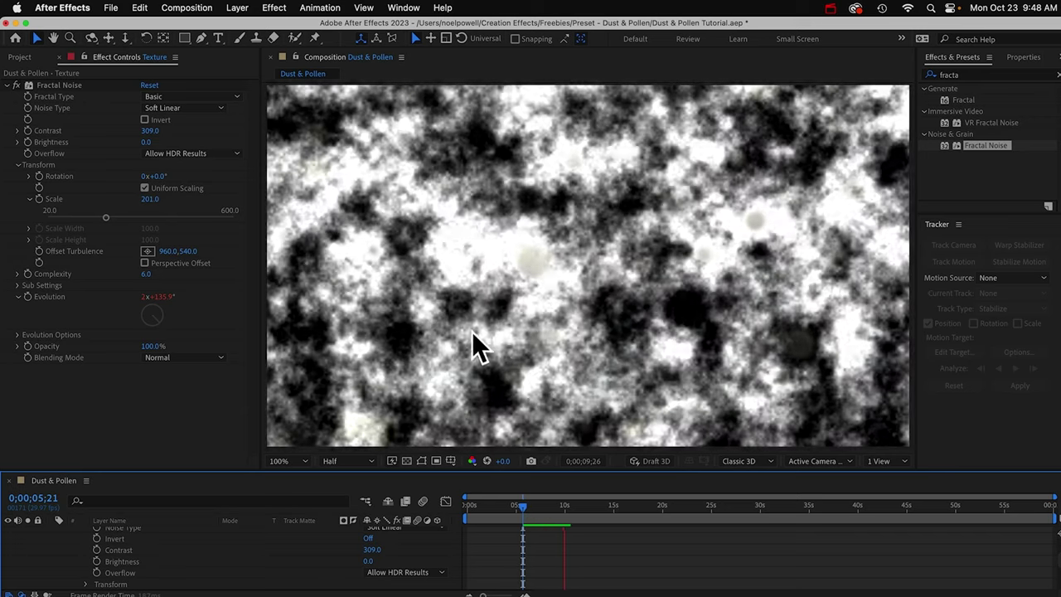
Stop the preview, collapse the Texture layer's properties and hide it again.
key(space)
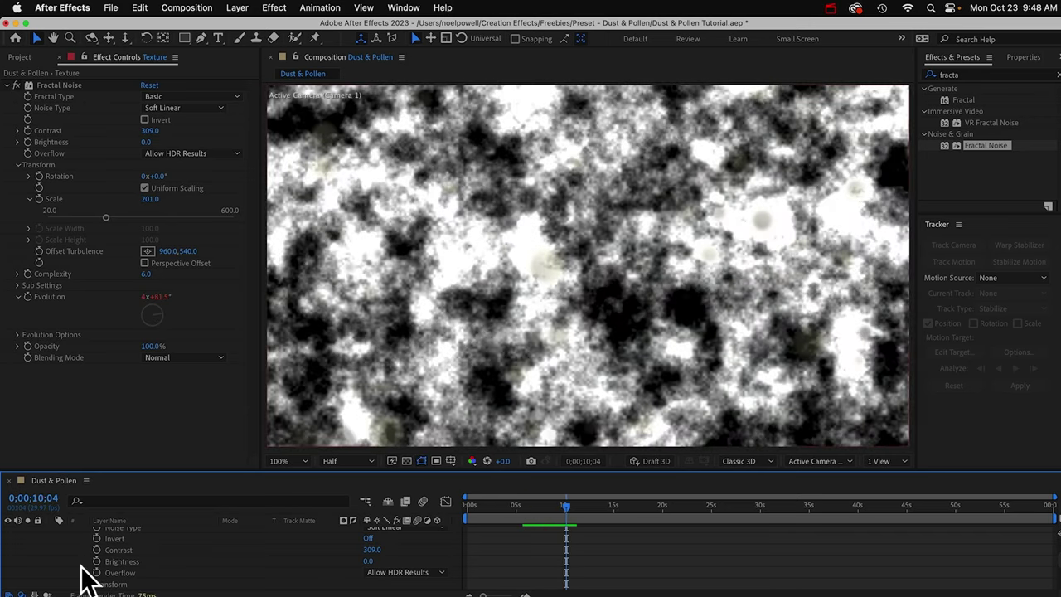
scroll(87, 572, up, 5)
click(116, 543)
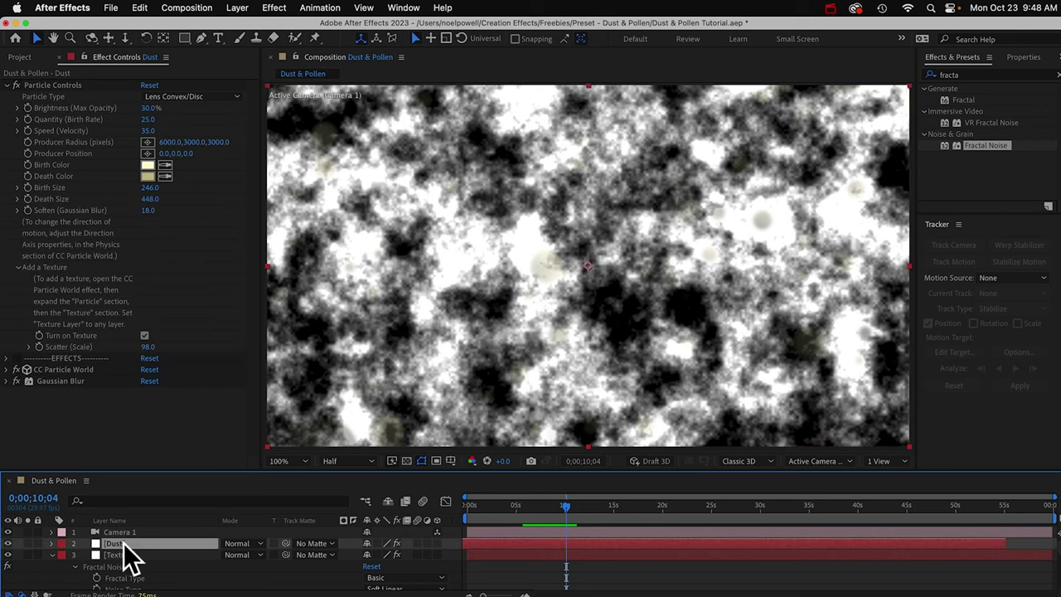
click(122, 555)
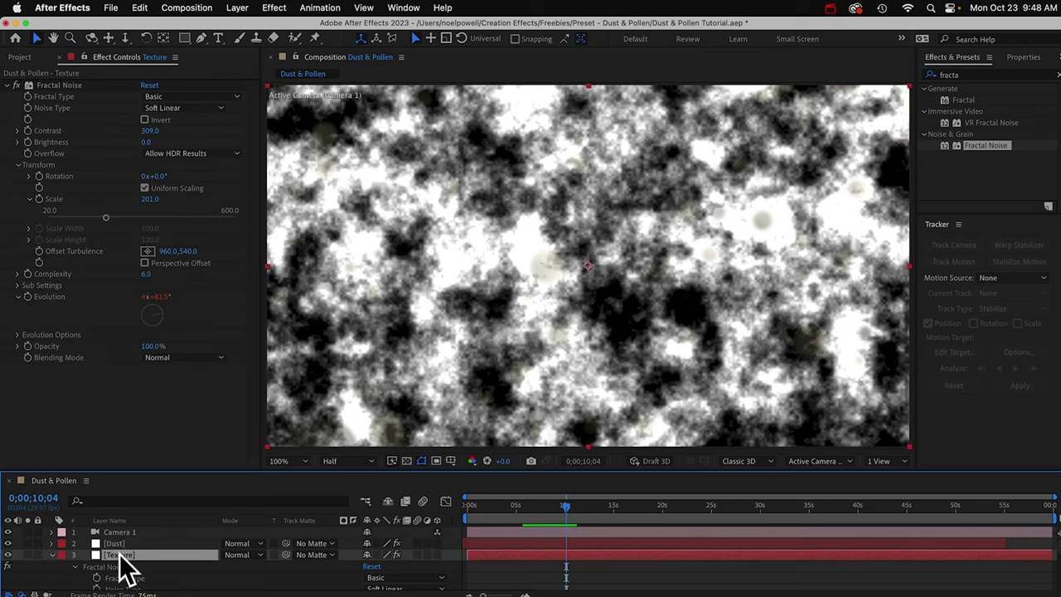
click(51, 555)
click(54, 574)
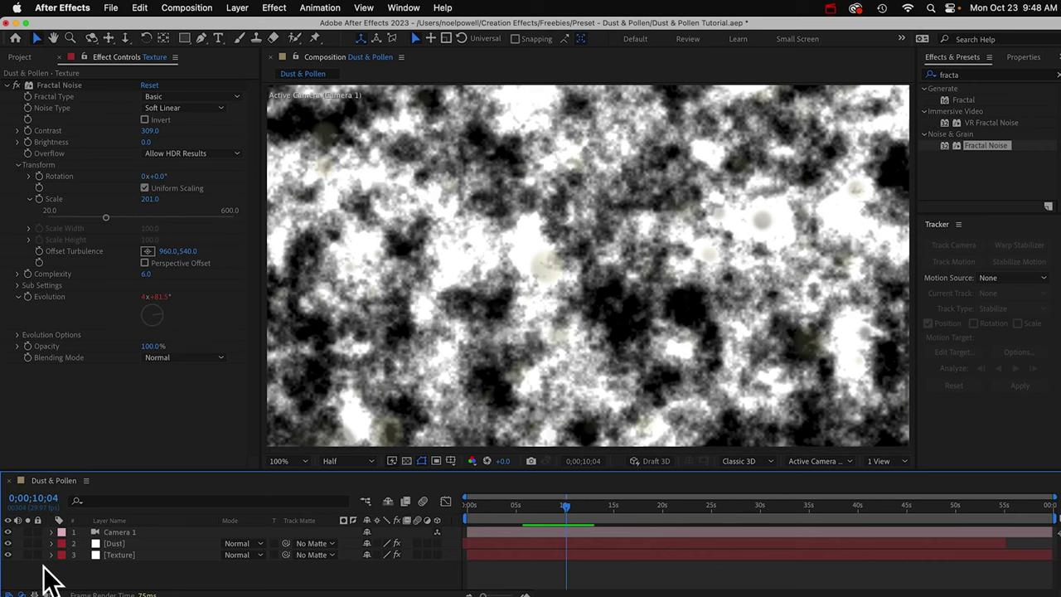
click(8, 555)
Preview the dust particles and scrub the Avatar footage to 0;00;06;23.
key(space)
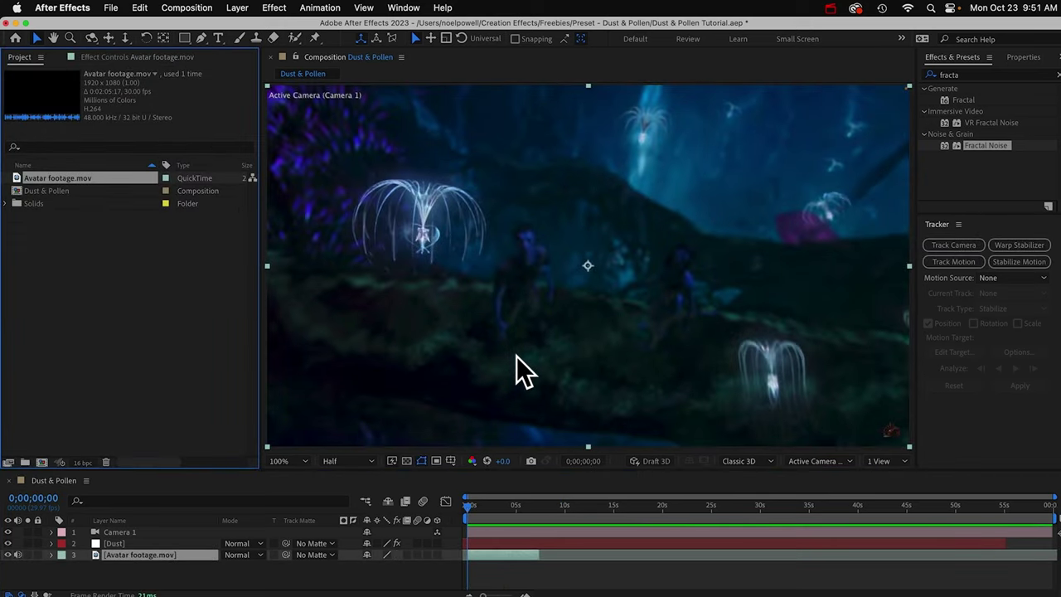
click(508, 554)
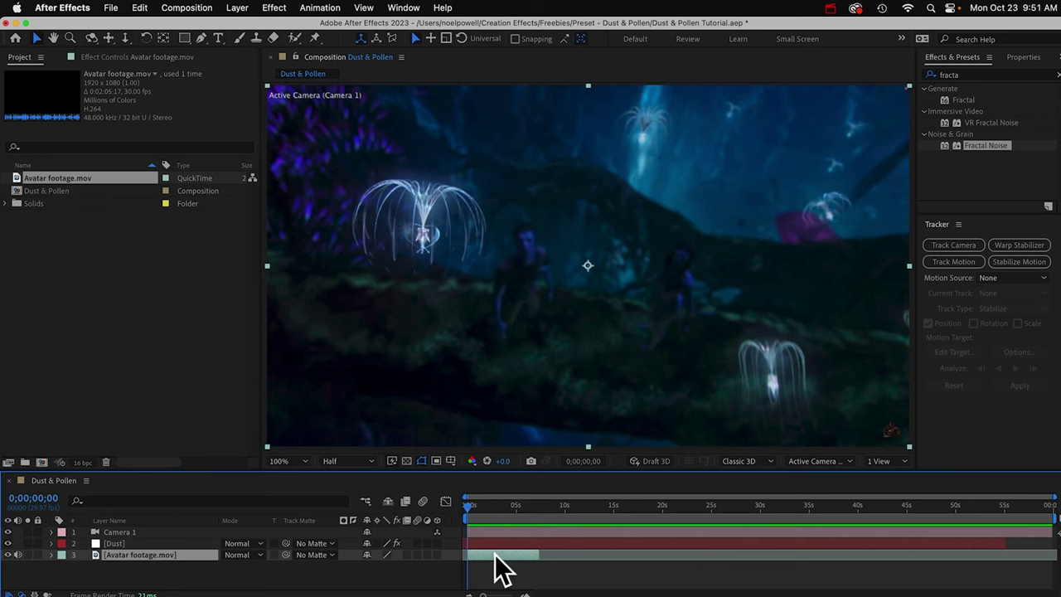
mouse_move(468, 508)
mouse_down()
mouse_move(536, 516)
mouse_move(468, 517)
mouse_up()
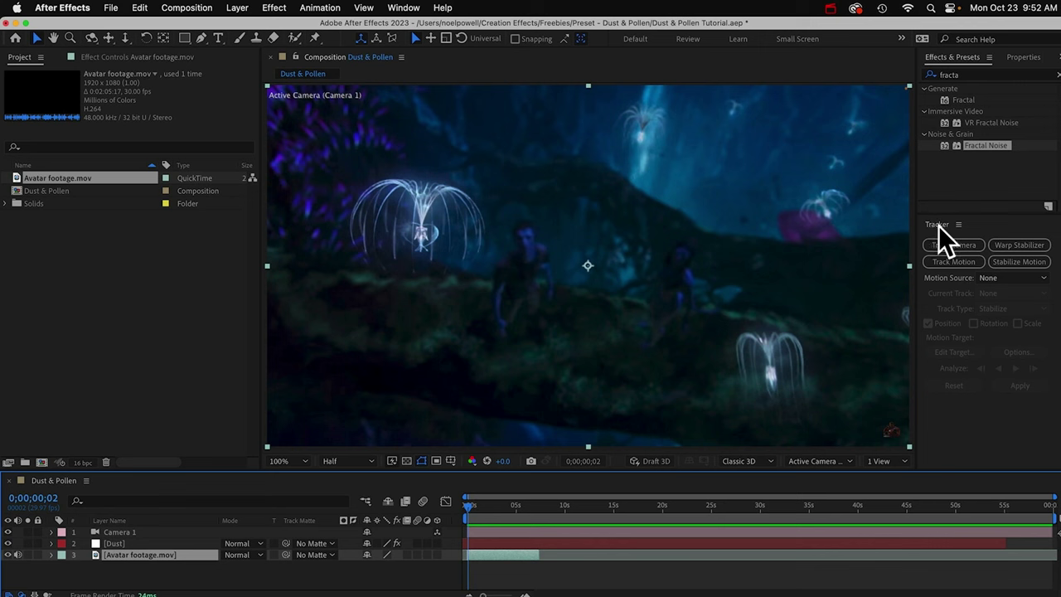
Run Track Camera on the Avatar footage from the Tracker panel.
click(404, 8)
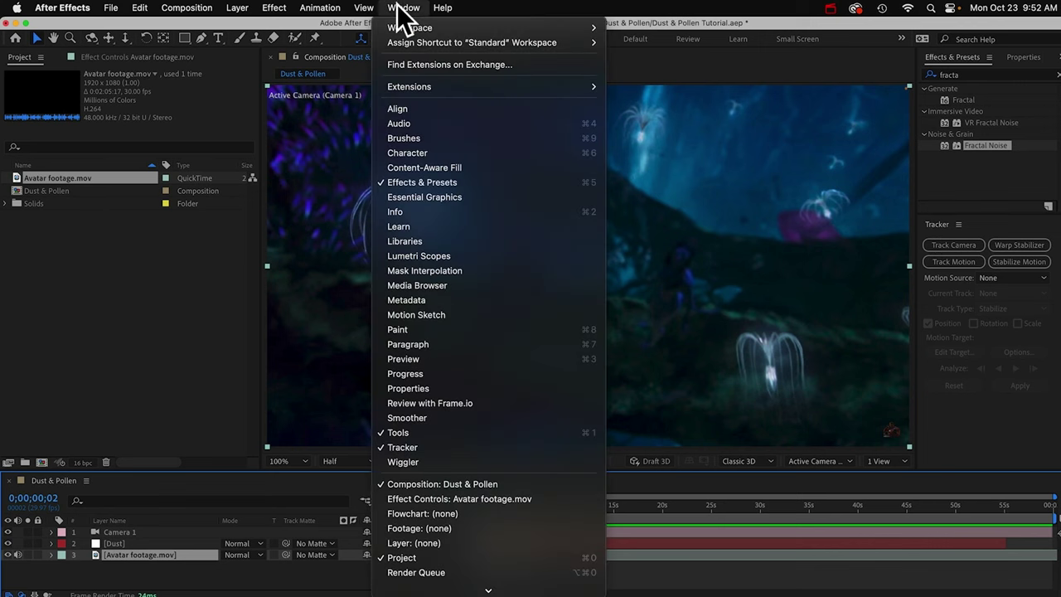
click(988, 222)
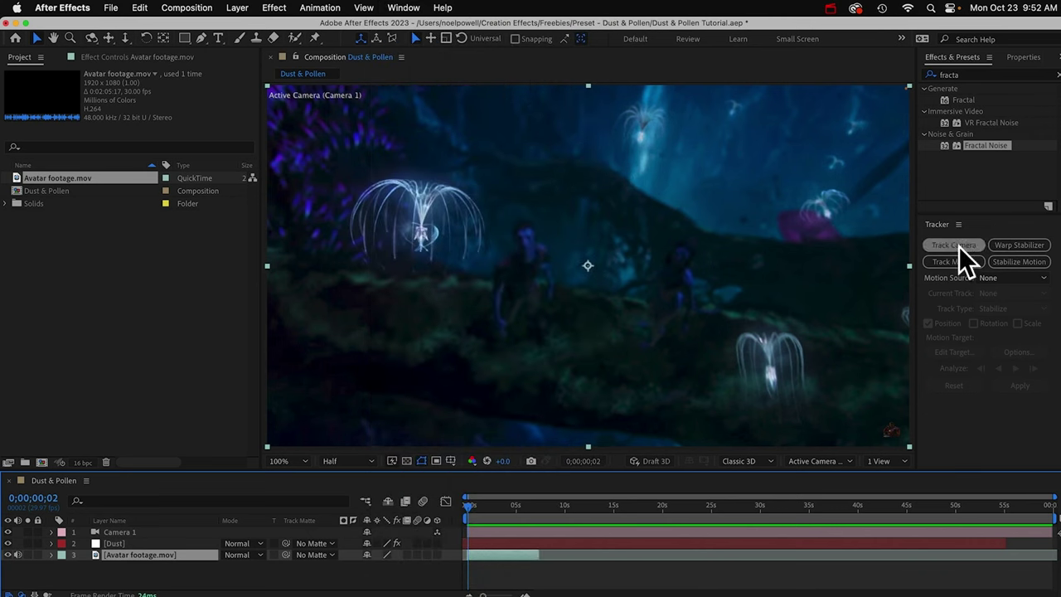
click(952, 245)
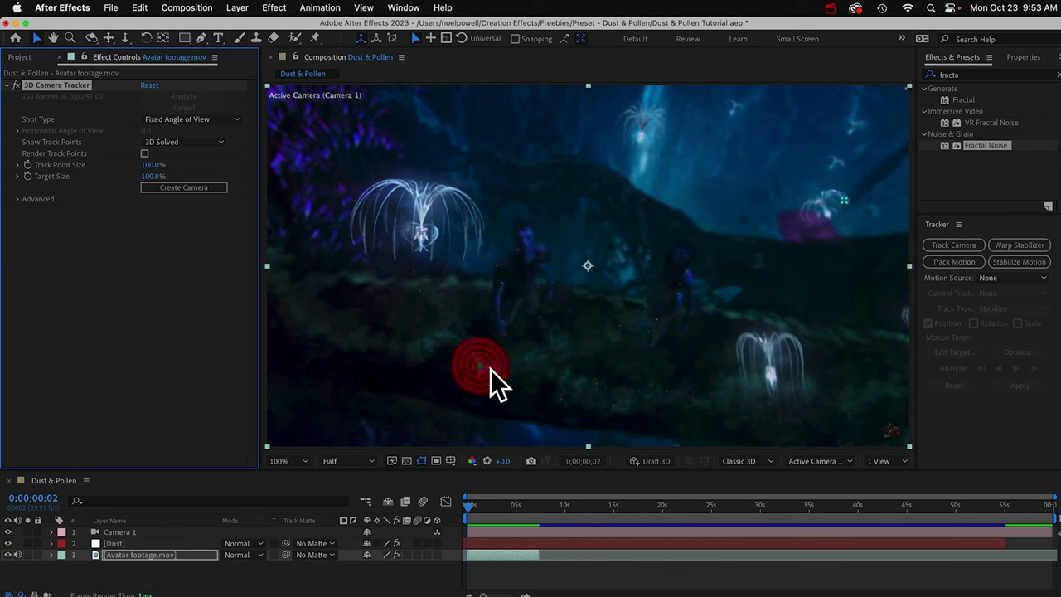
click(645, 379)
click(605, 347)
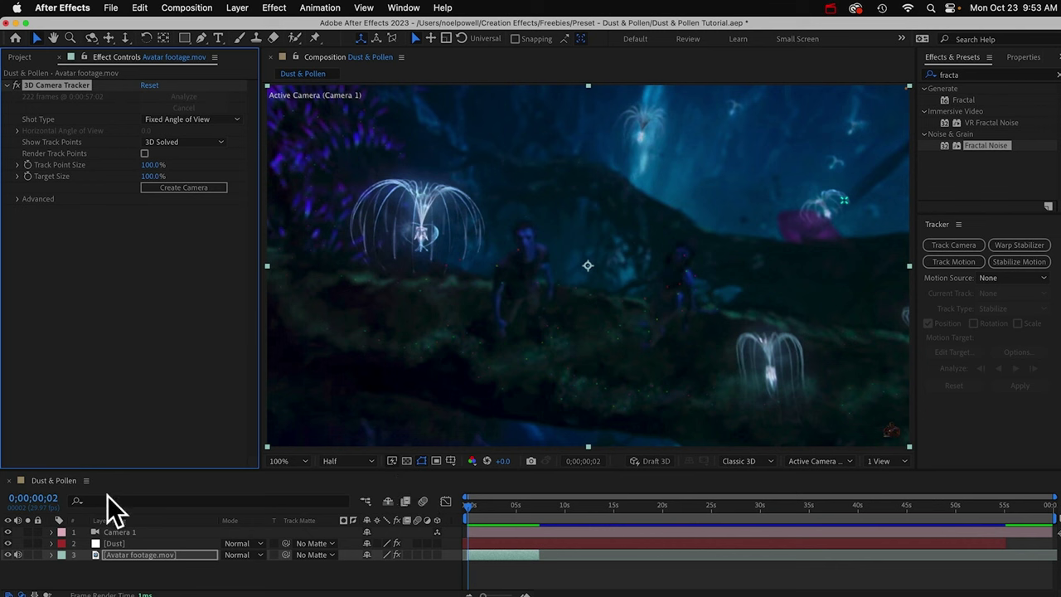
Delete the old Camera 1 and create a 3D Tracker Camera from the solve.
click(127, 531)
key(Delete)
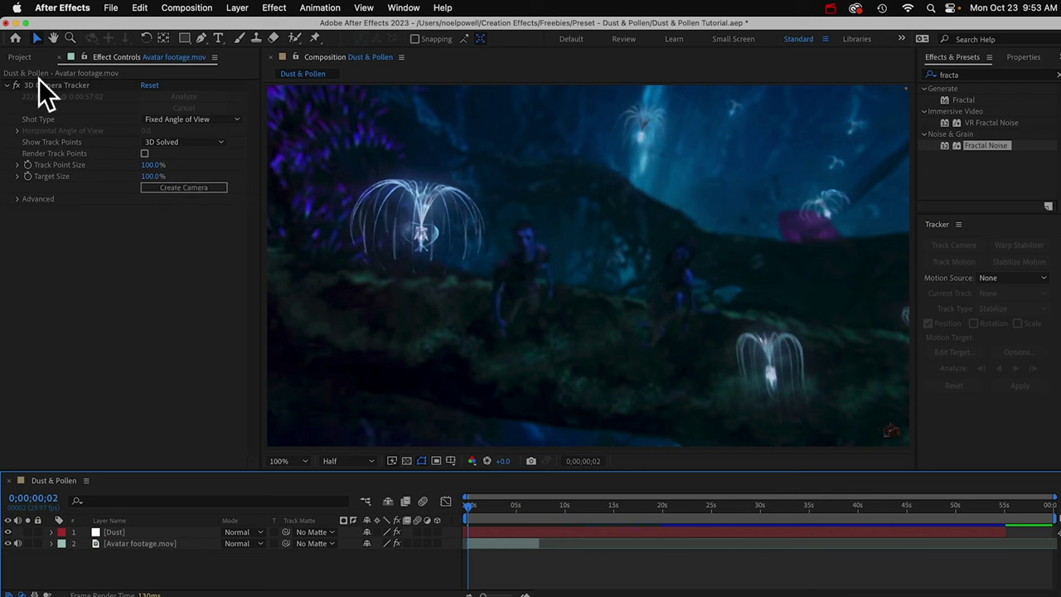
click(184, 187)
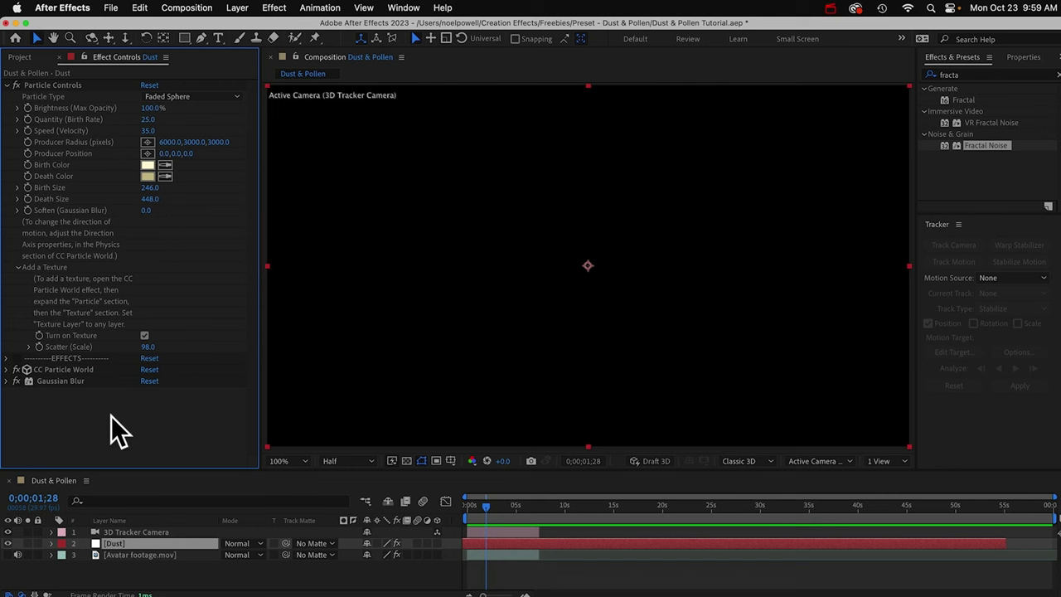
Set CC Particle World's Texture Layer to Avatar footage.mov.
click(144, 336)
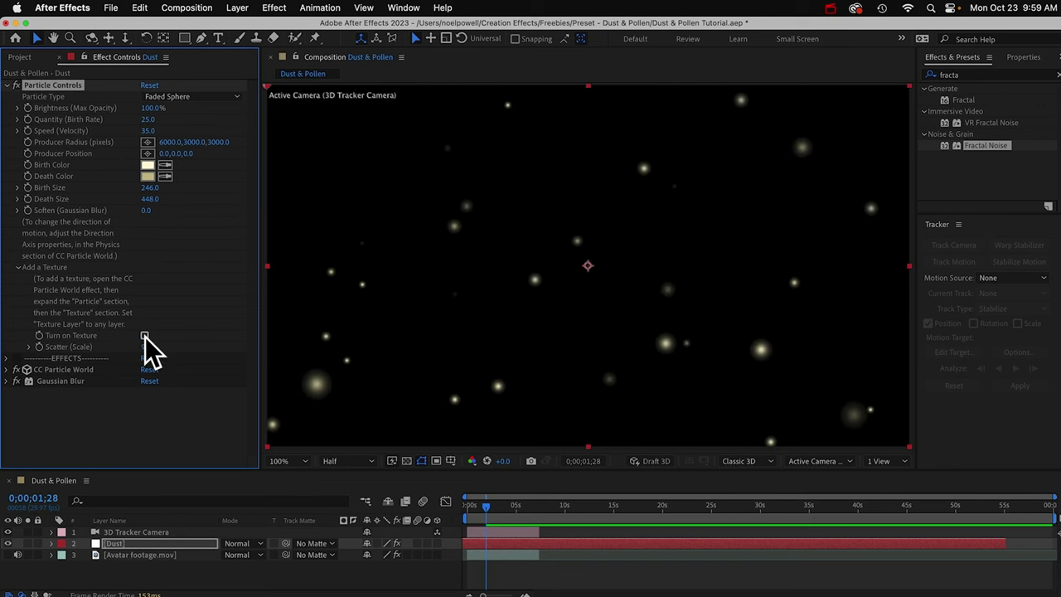
click(144, 335)
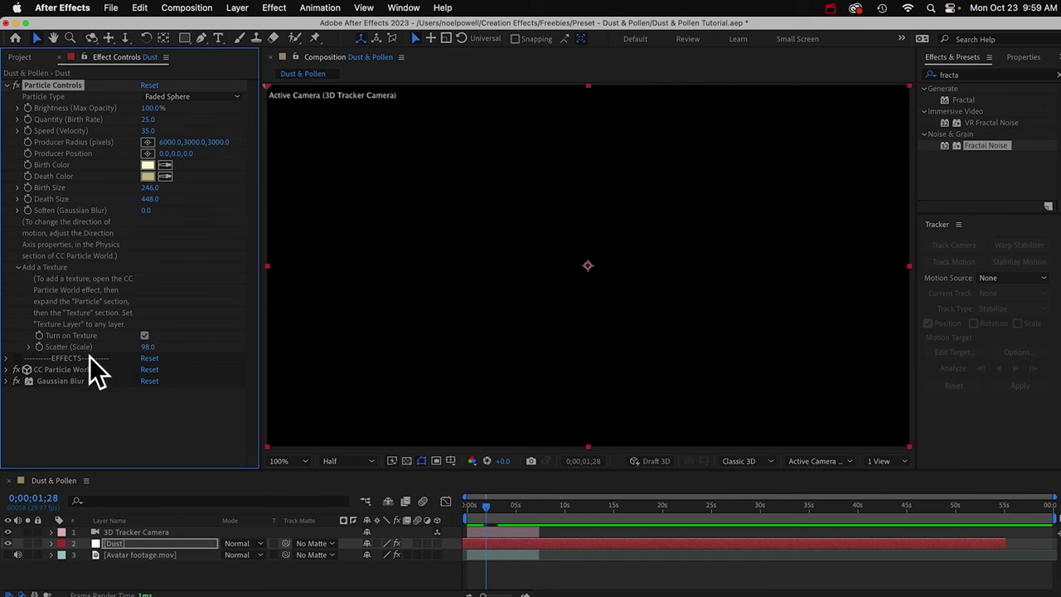
click(9, 370)
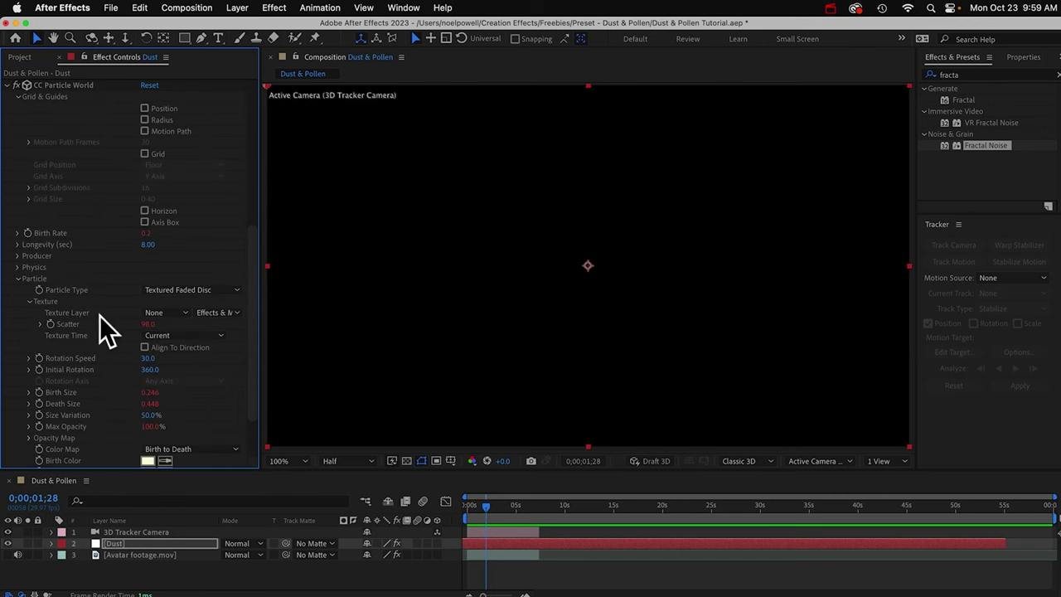
click(166, 315)
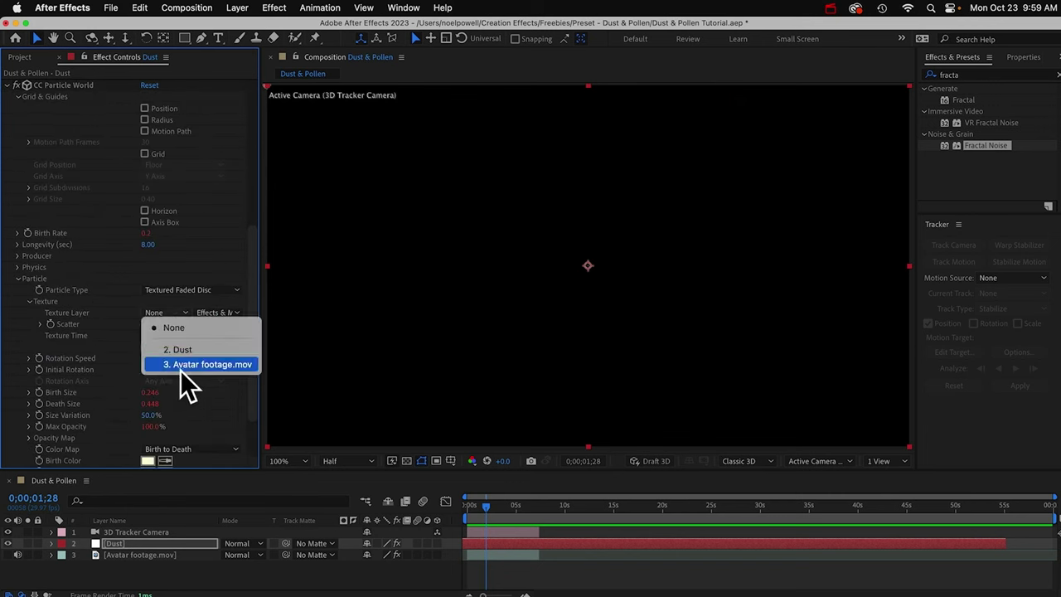
click(181, 371)
click(8, 85)
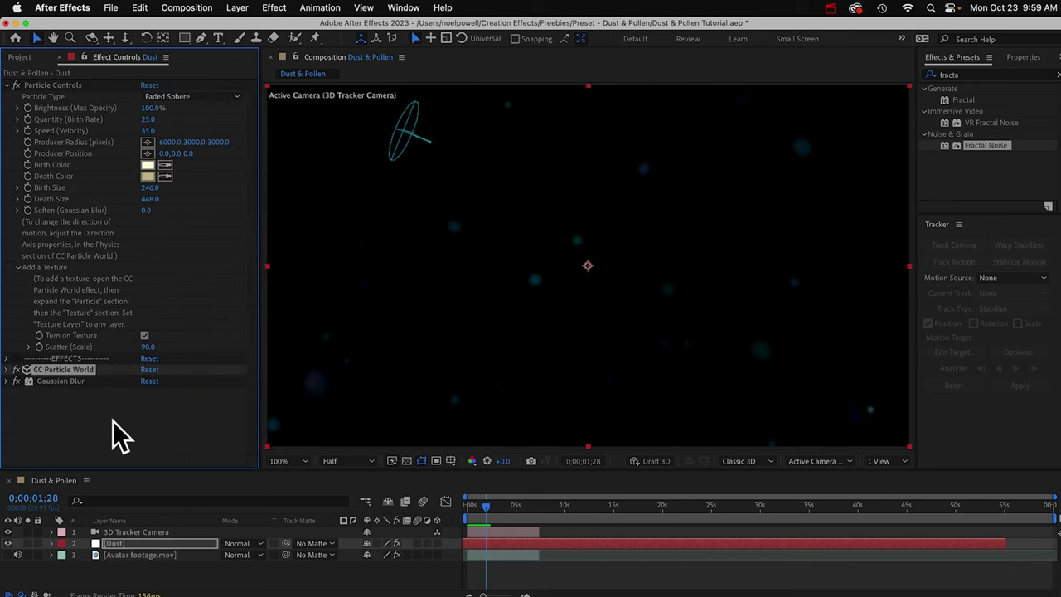
Make the Avatar footage visible behind the particles and preview the composite.
click(9, 554)
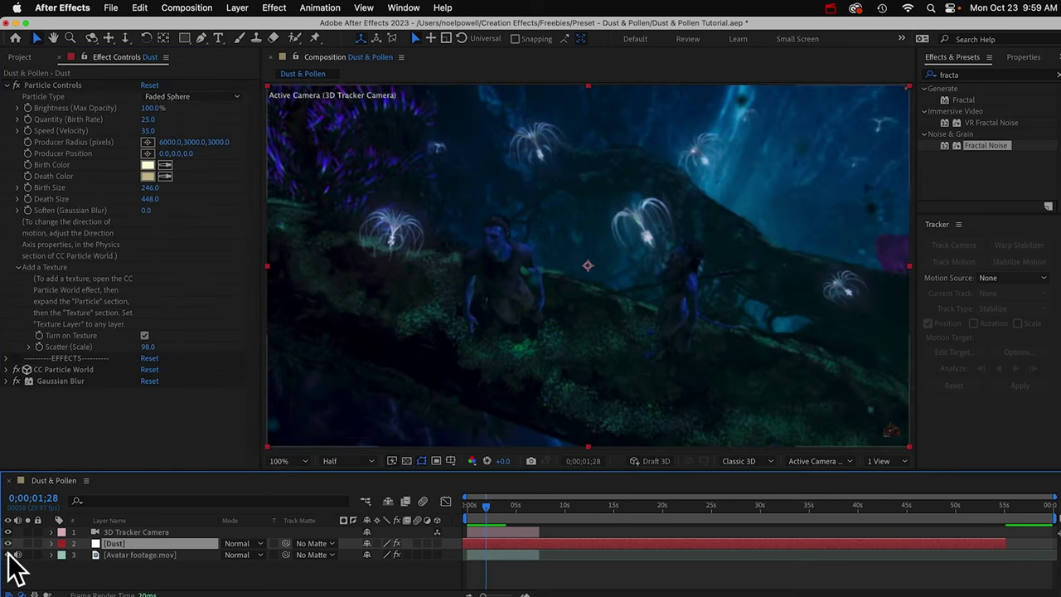
click(128, 577)
key(space)
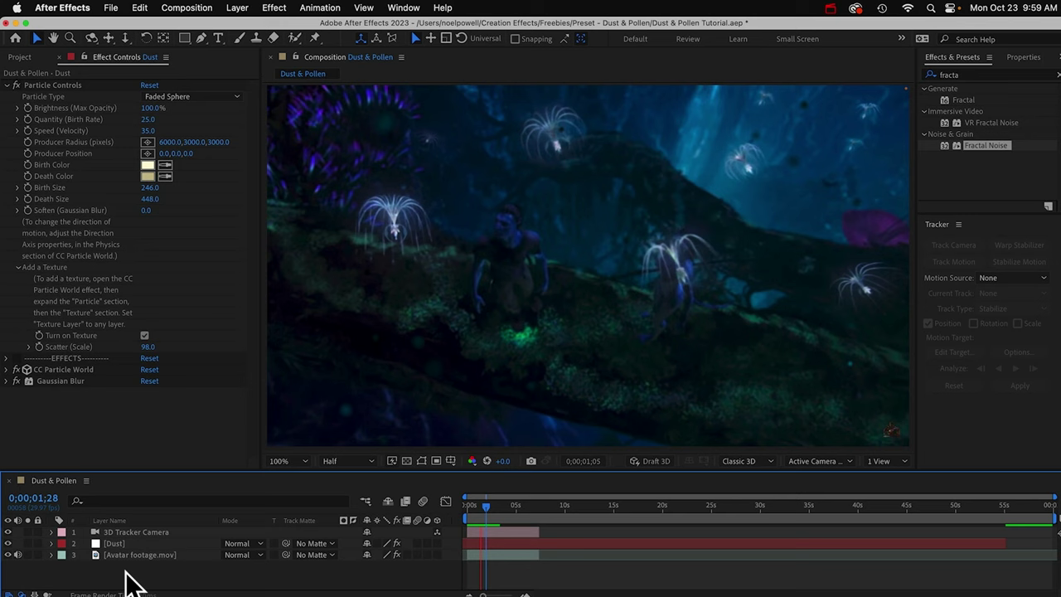
key(space)
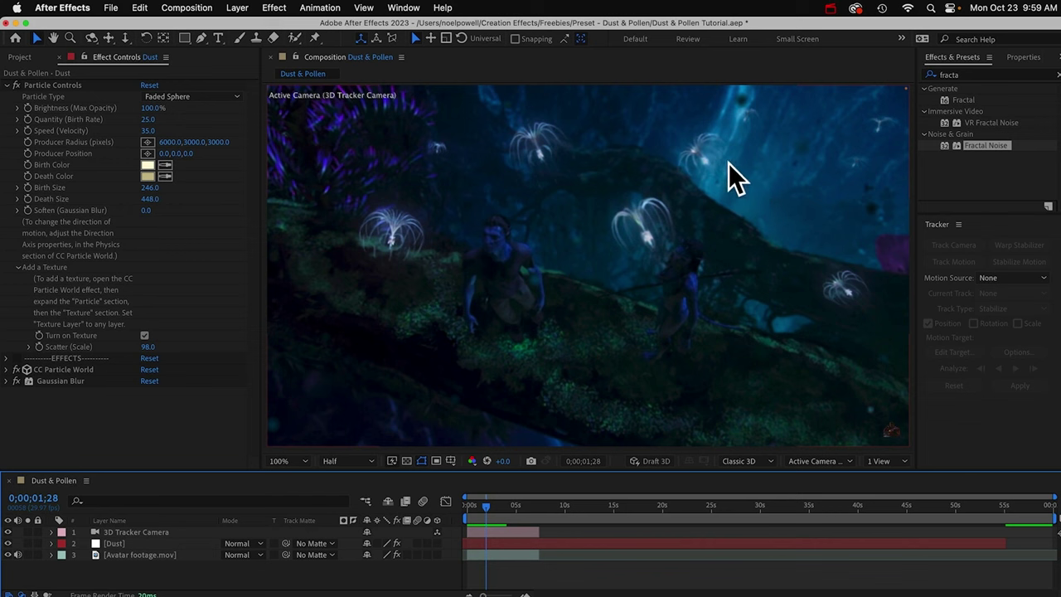
Switch the Dust layer's blend mode to Add.
click(246, 545)
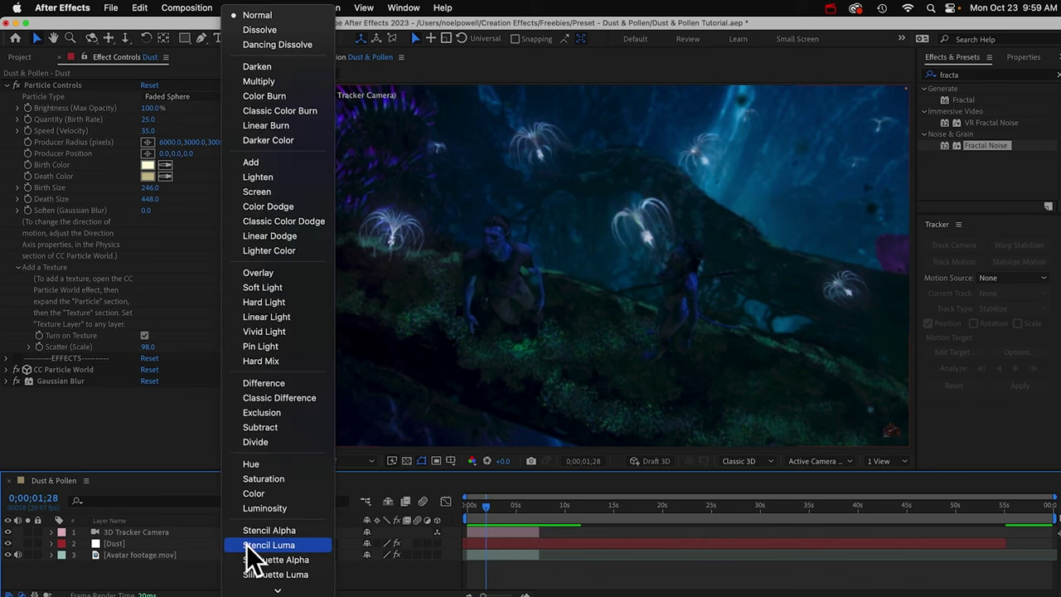
click(269, 162)
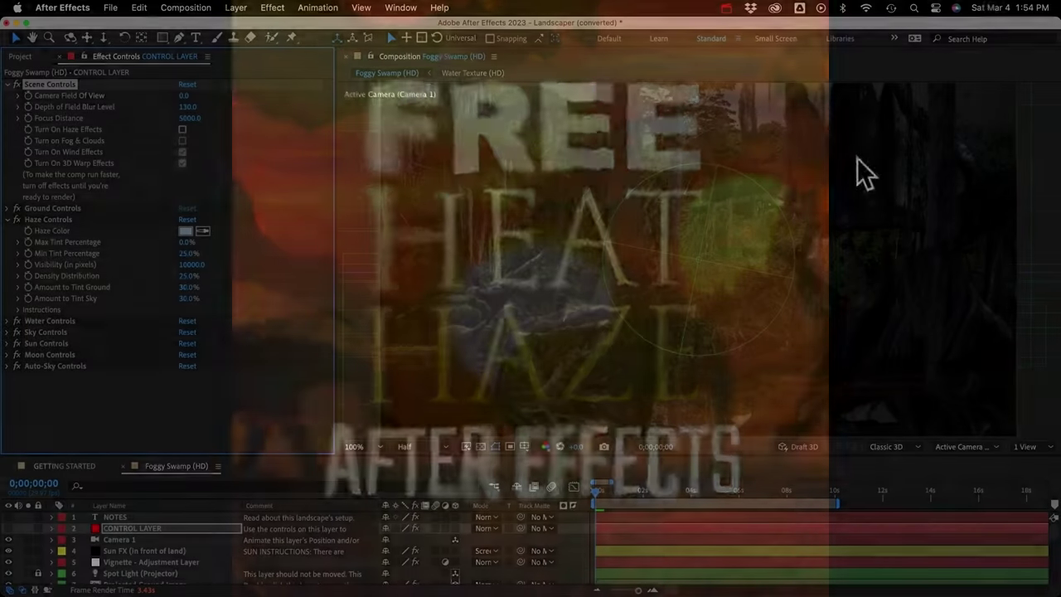
Check Turn On Haze Effects in the CONTROL LAYER's Scene Controls.
click(182, 129)
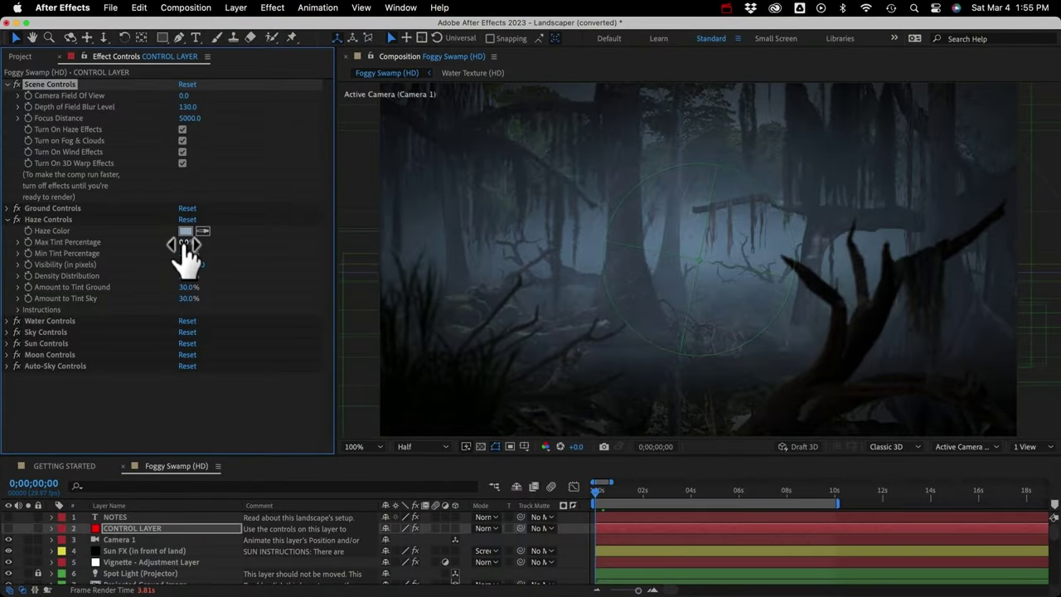